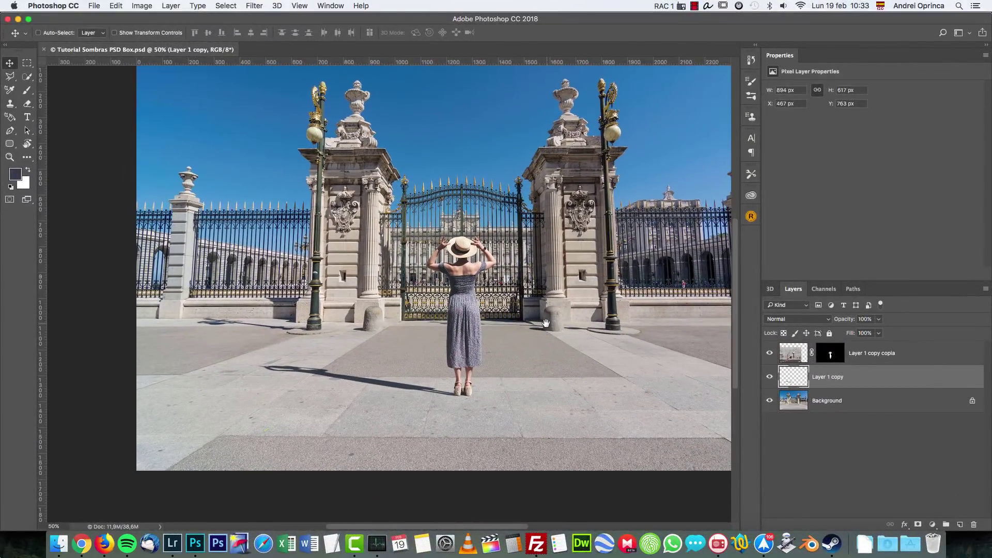
View the image at actual size, pan to the woman, and preview the background alone.
scroll(542, 319, up, 2)
key(super+1)
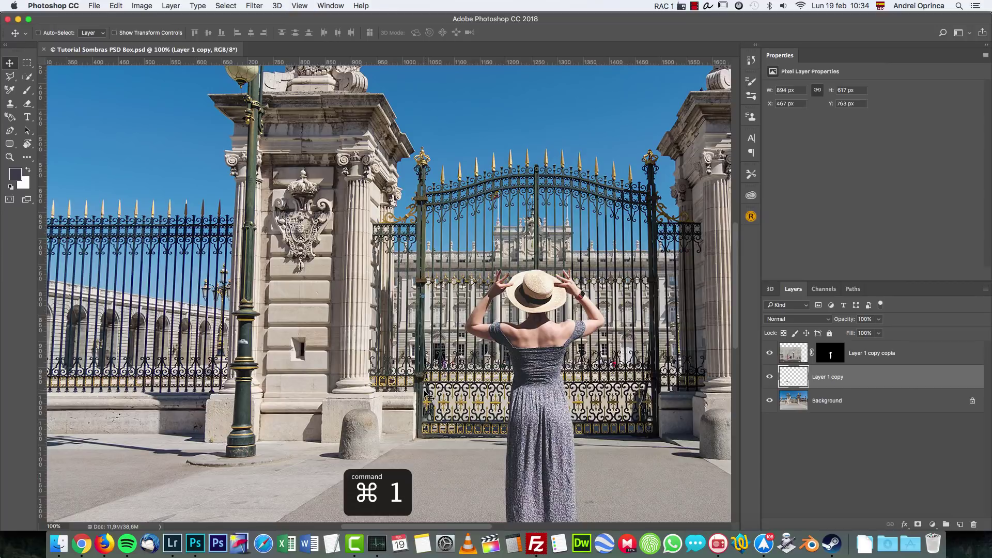
drag(437, 453, 518, 343)
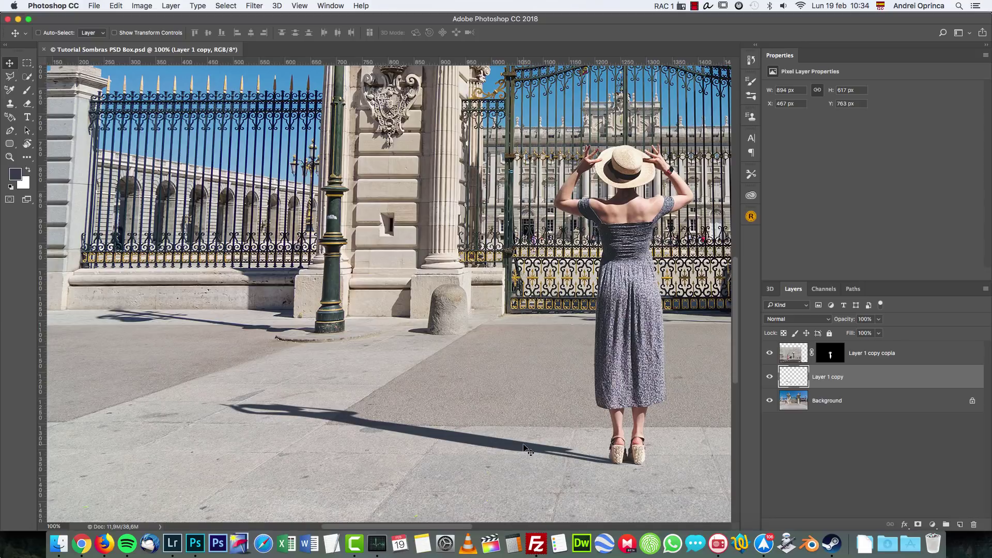
scroll(525, 450, down, 5)
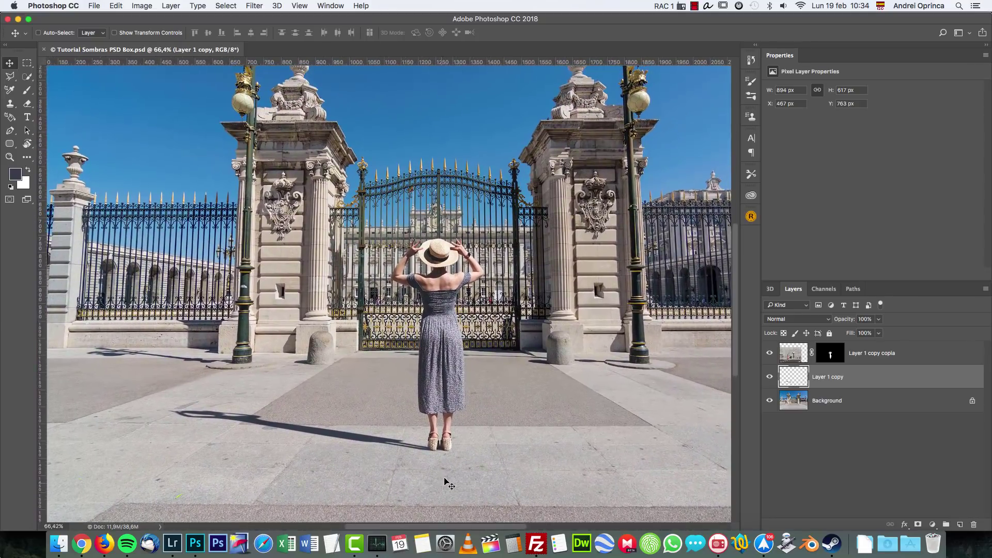
scroll(448, 481, down, 1)
scroll(562, 453, down, 1)
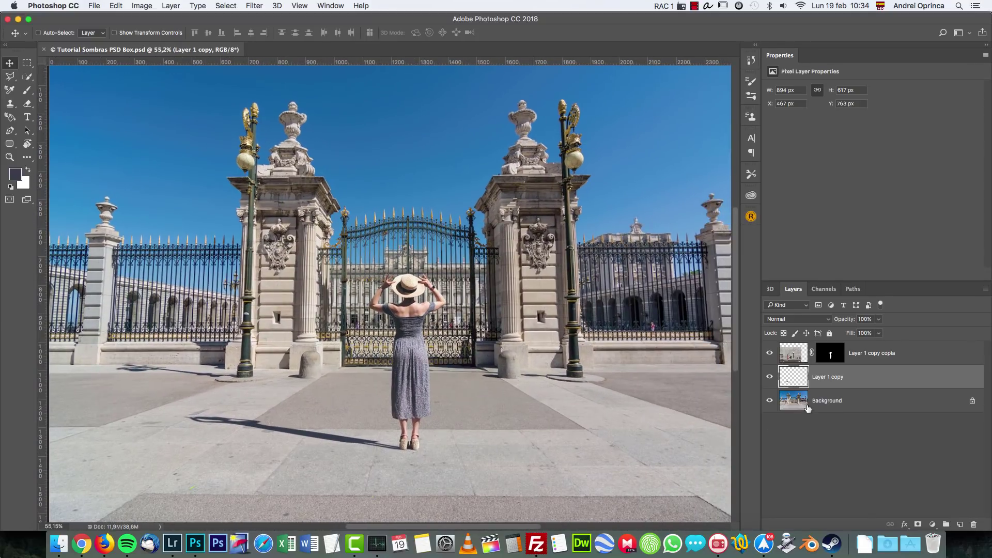
alt+click(769, 402)
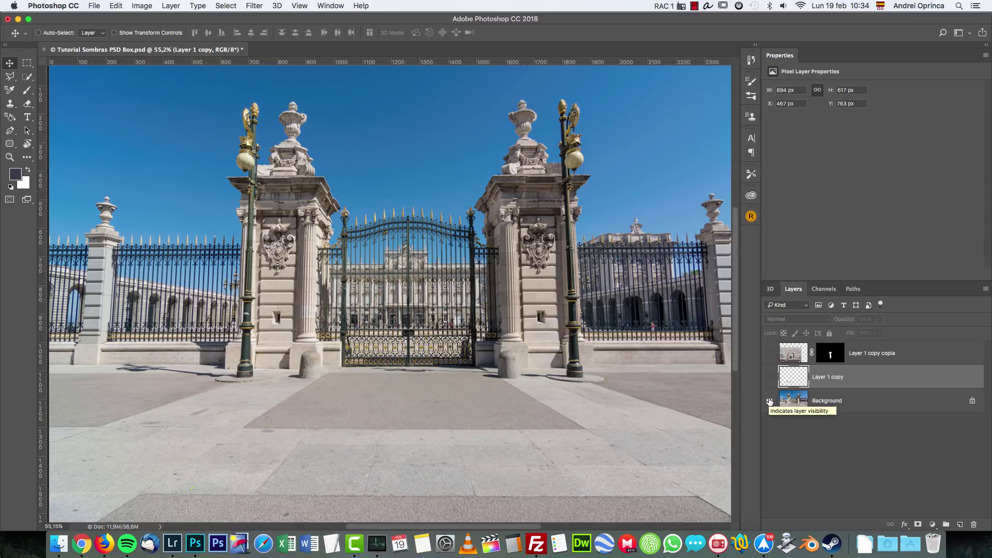
alt+click(770, 376)
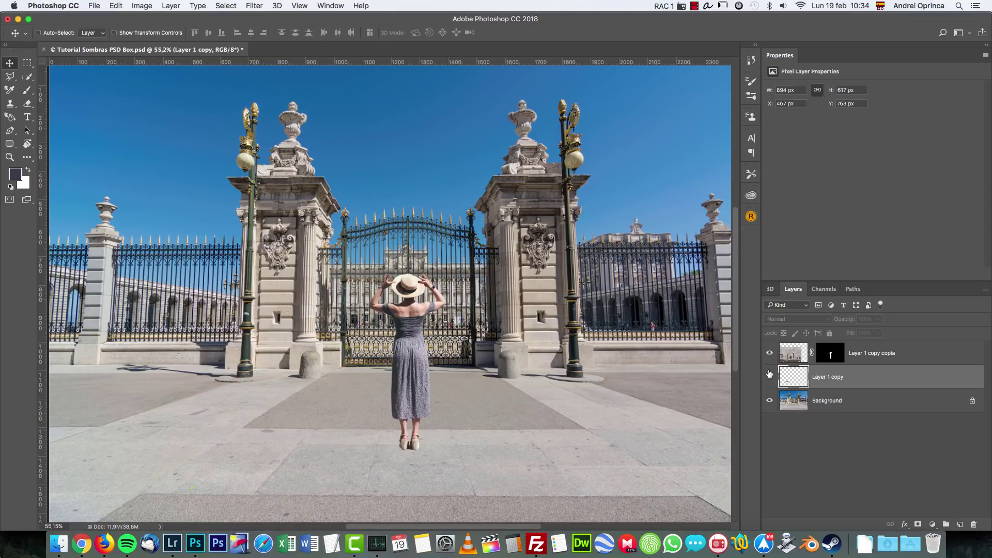
Toggle the woman layer's mask off and on, then show the existing shadow layer.
shift+click(831, 357)
scroll(562, 385, down, 2)
scroll(562, 385, left, 2)
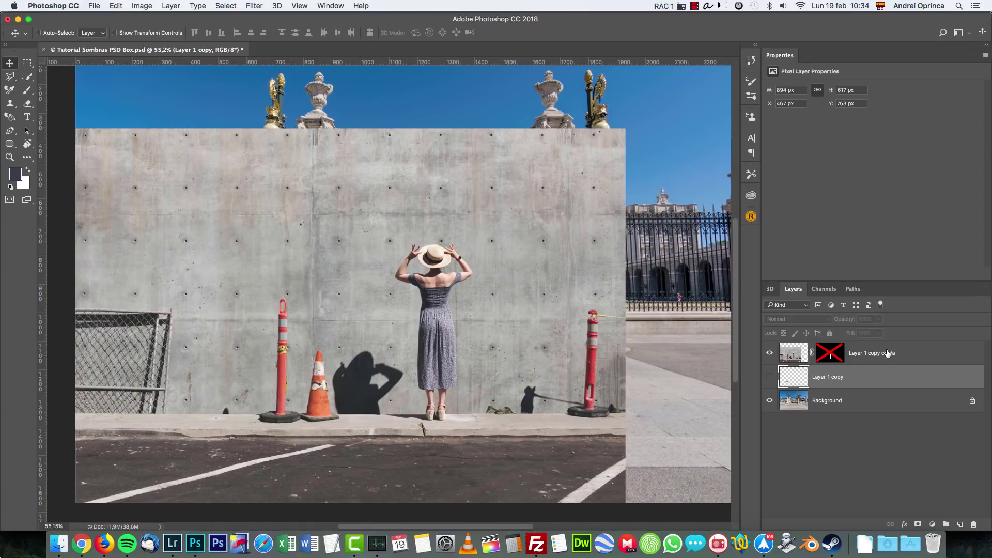
shift+click(829, 355)
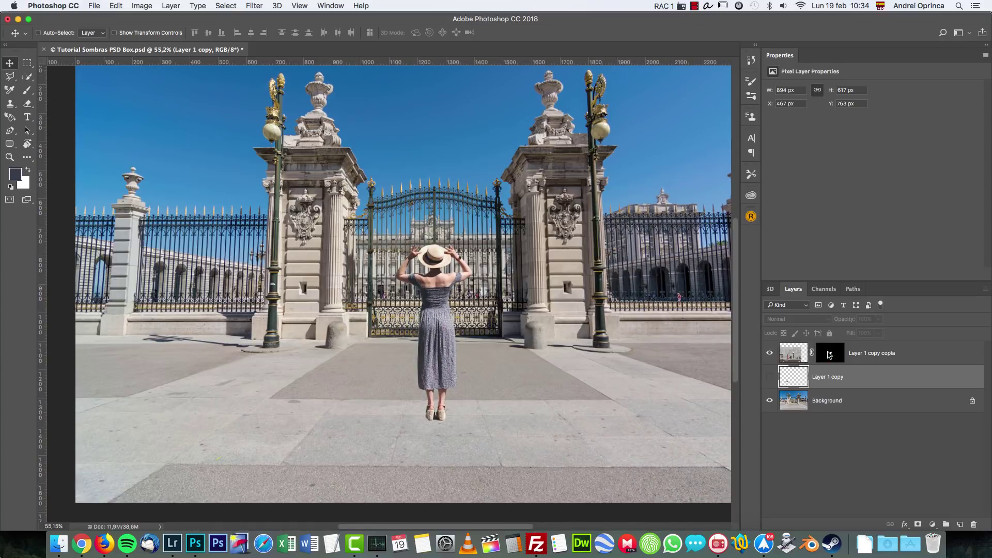
scroll(593, 381, up, 1)
scroll(491, 385, up, 3)
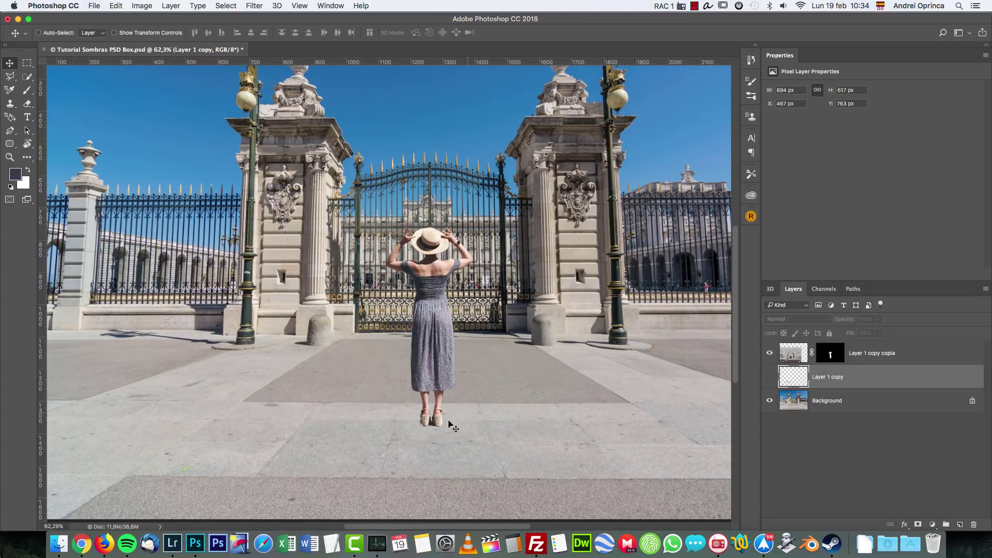
scroll(289, 356, up, 1)
scroll(279, 342, up, 4)
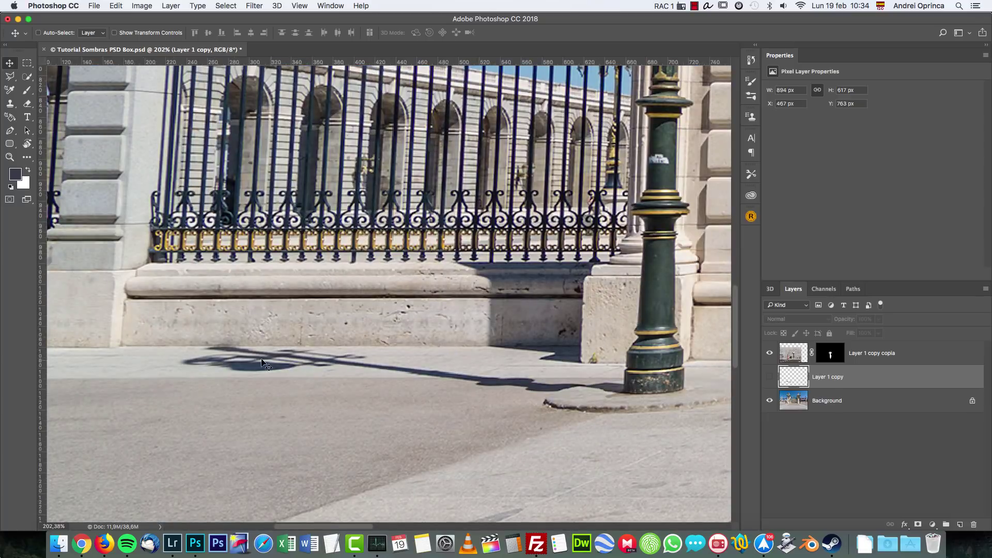
scroll(358, 357, right, 2)
click(770, 377)
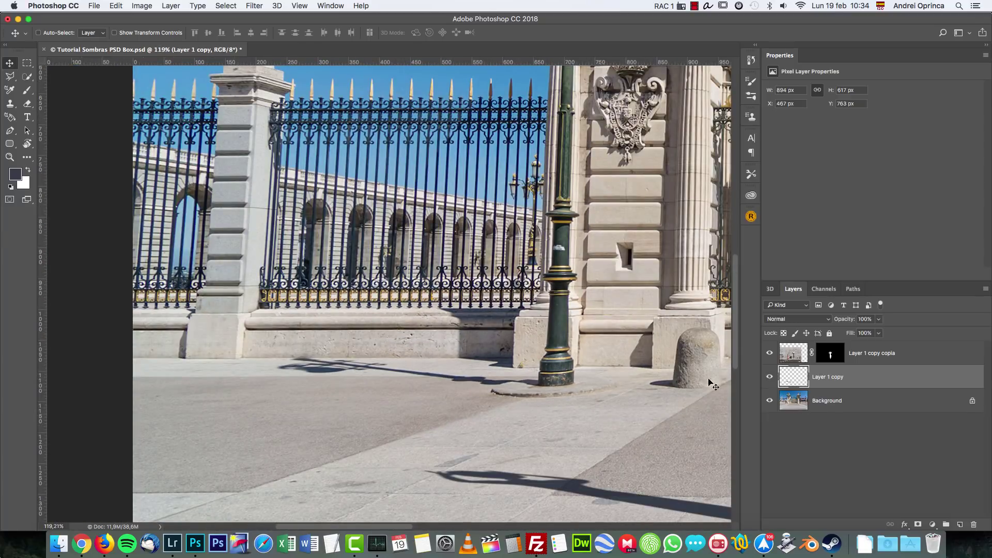
scroll(577, 433, down, 4)
scroll(577, 433, right, 3)
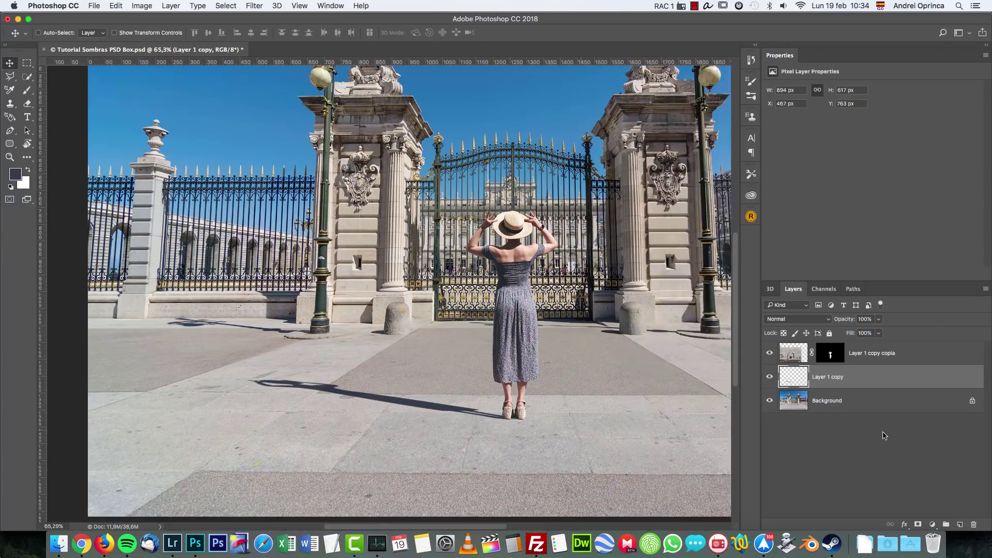
Hide the old shadow, duplicate the cut-out woman layer, and flip the copy vertically.
click(771, 380)
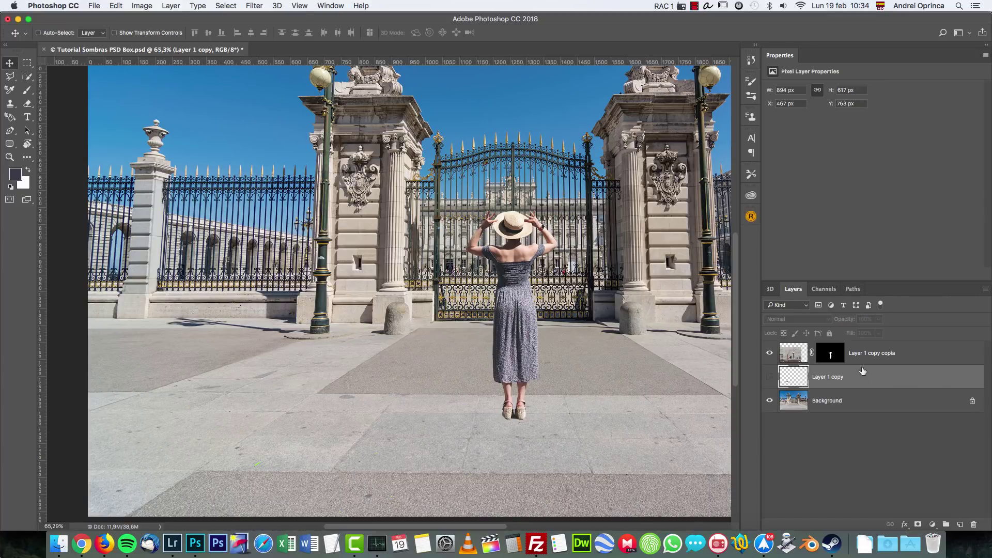
click(910, 358)
key(super+j)
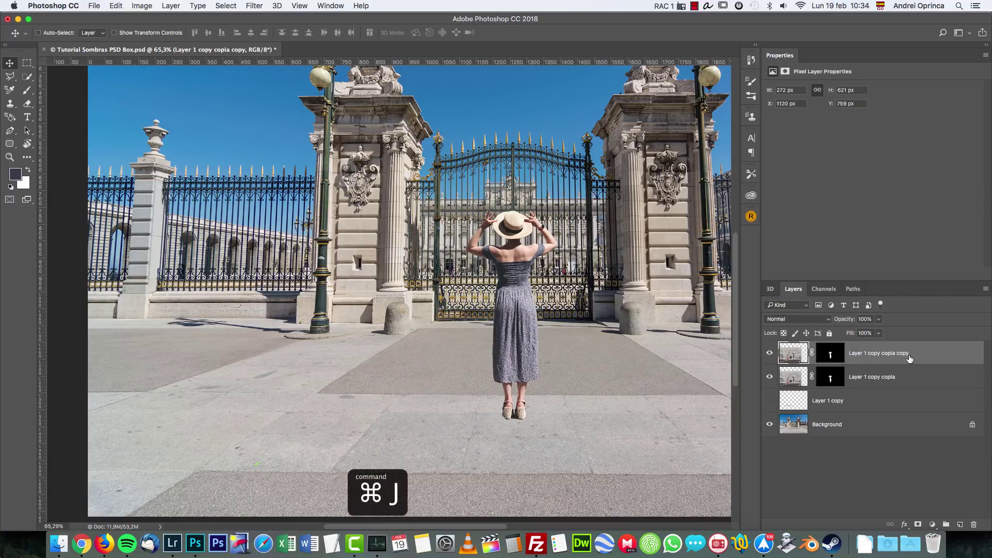
right_click(829, 377)
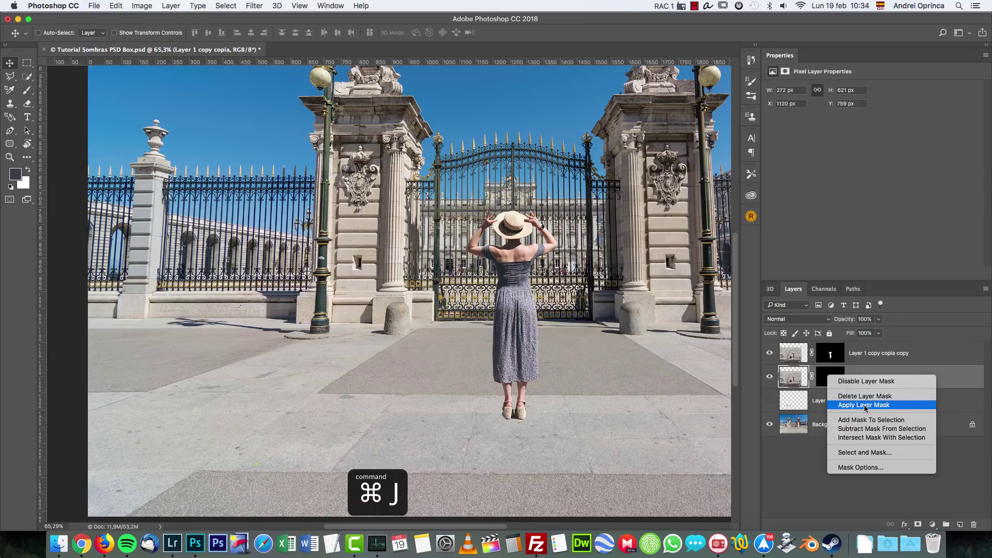
key(super+t)
right_click(531, 268)
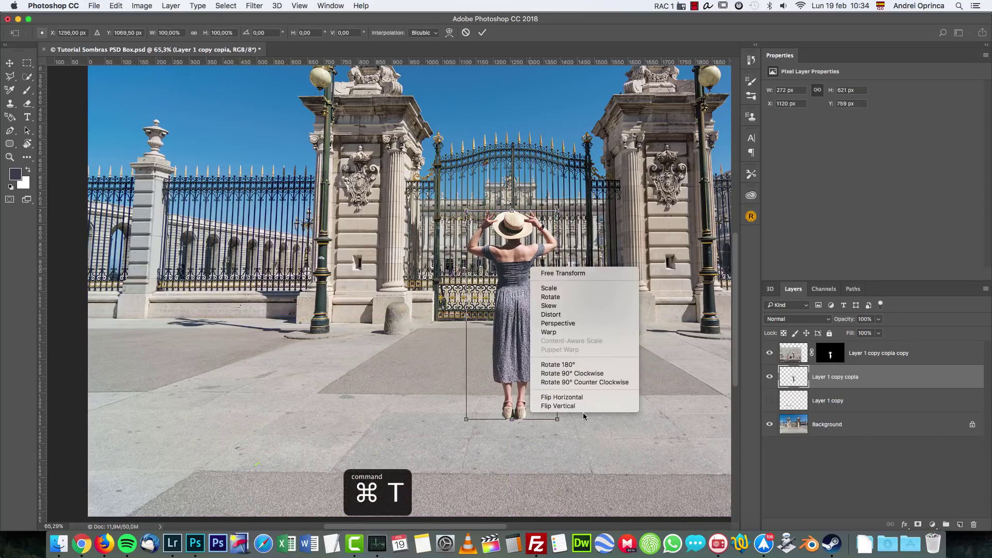
click(571, 405)
key(Return)
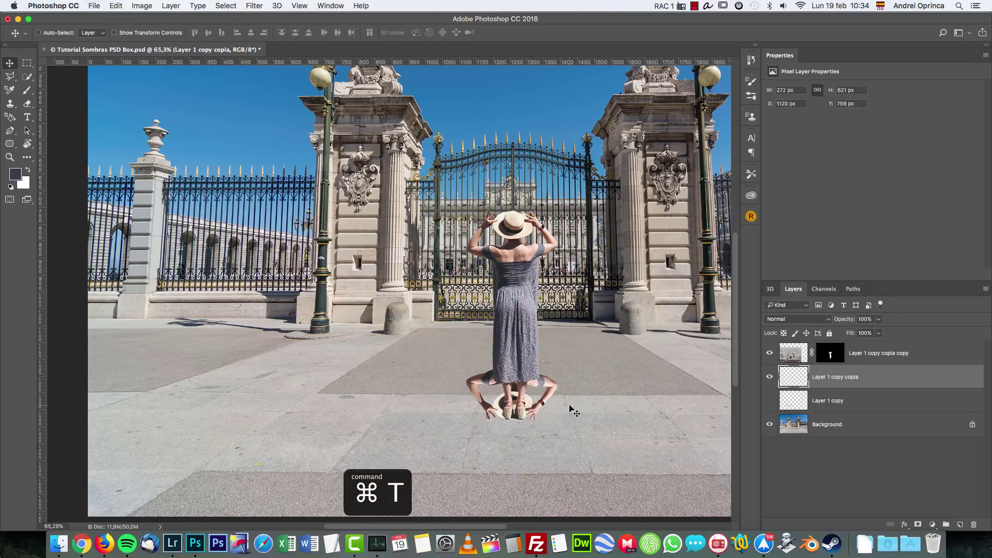
Blacken the flipped copy with Hue/Saturation Lightness -100 and distort it into a leftward ground shadow.
key(super+u)
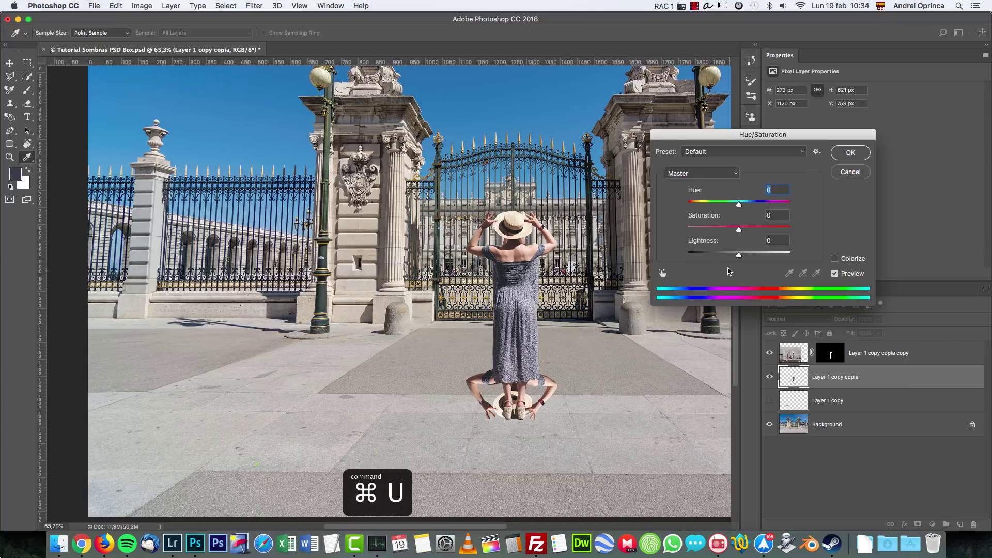
drag(739, 255, 672, 256)
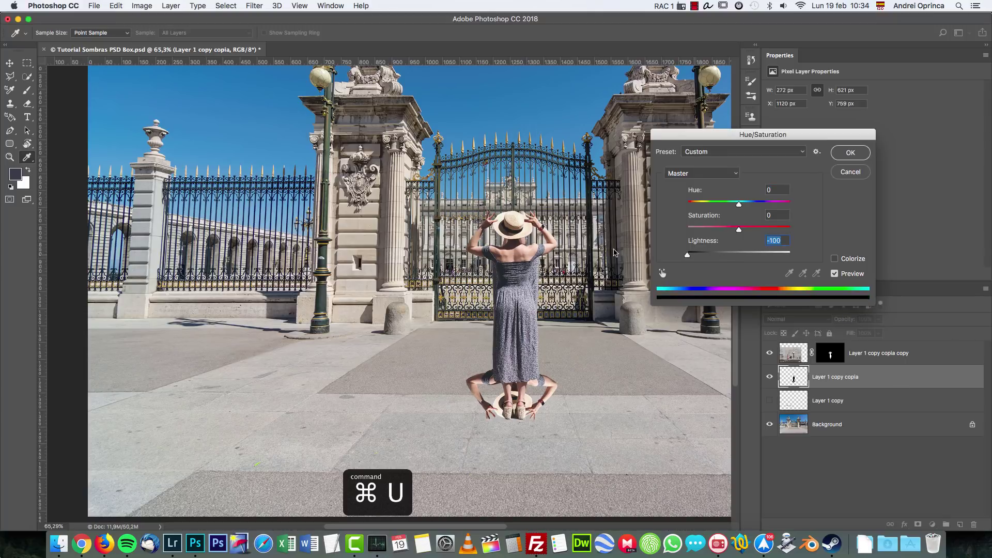
click(847, 153)
key(super+t)
right_click(497, 286)
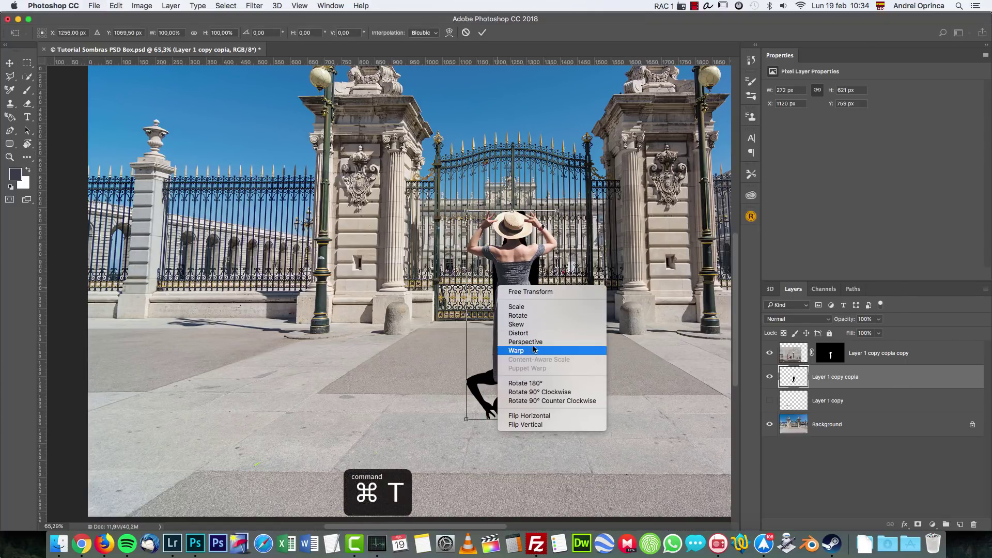
click(518, 333)
drag(512, 419, 337, 153)
drag(447, 245, 457, 406)
key(Return)
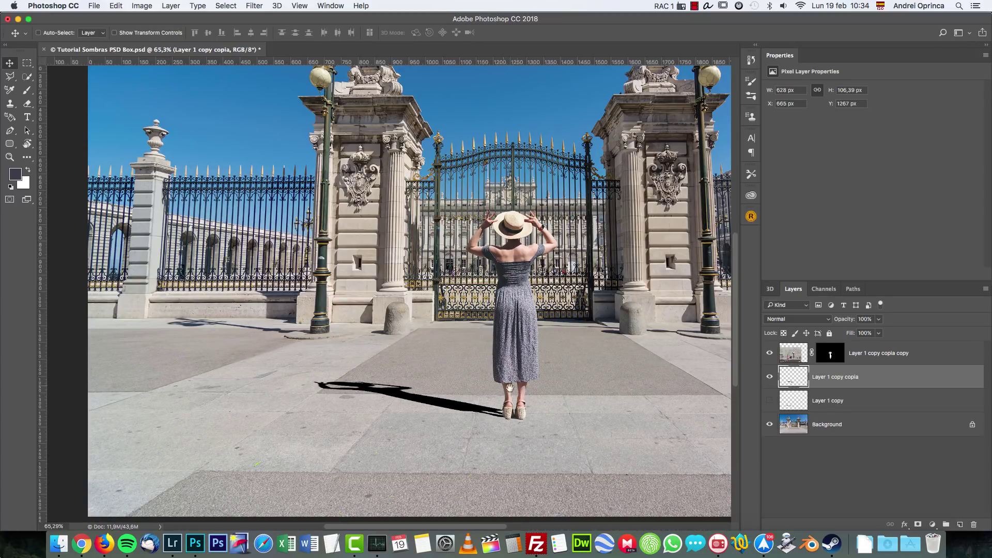
Delete the trial shadow layer Layer 1 copy copia.
scroll(497, 382, down, 2)
scroll(496, 383, right, 2)
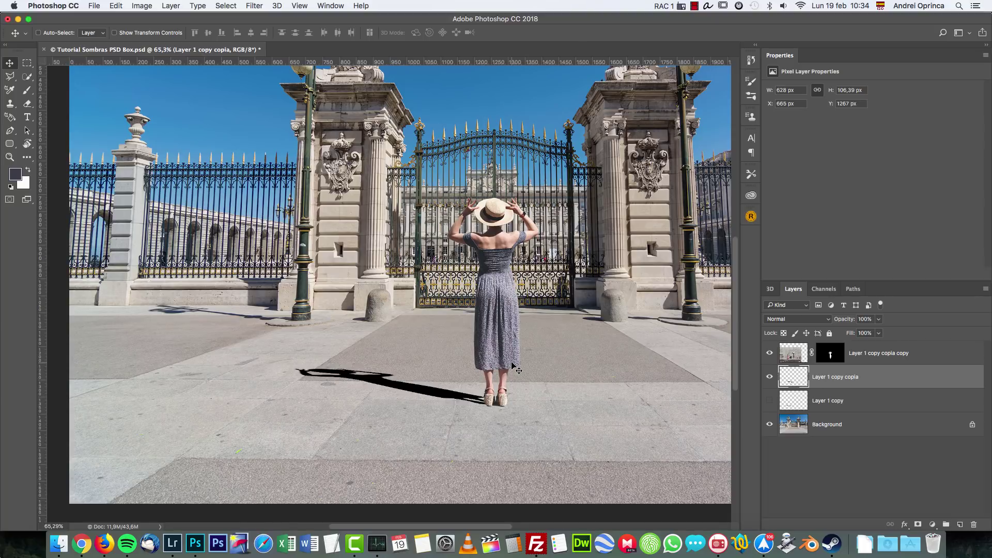
scroll(454, 364, down, 3)
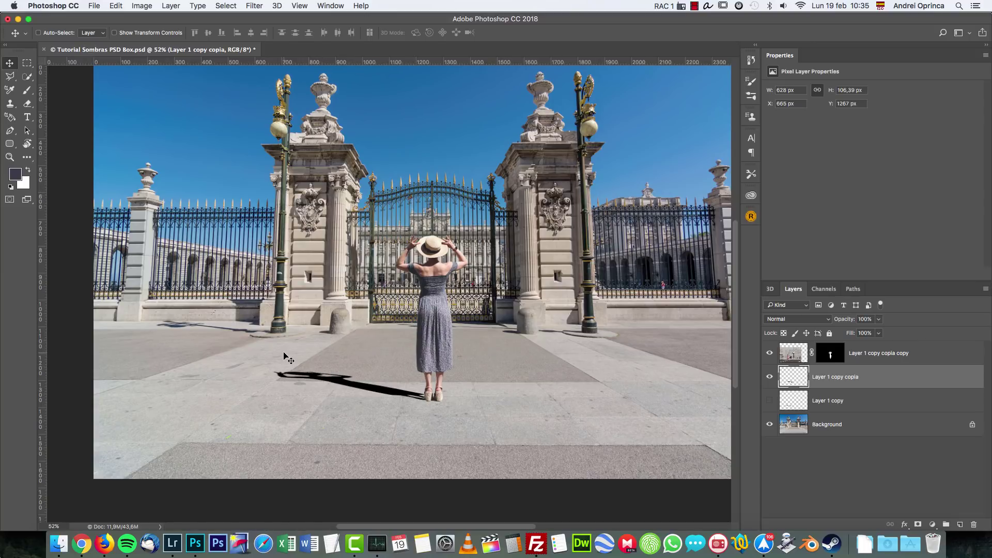
scroll(400, 366, up, 3)
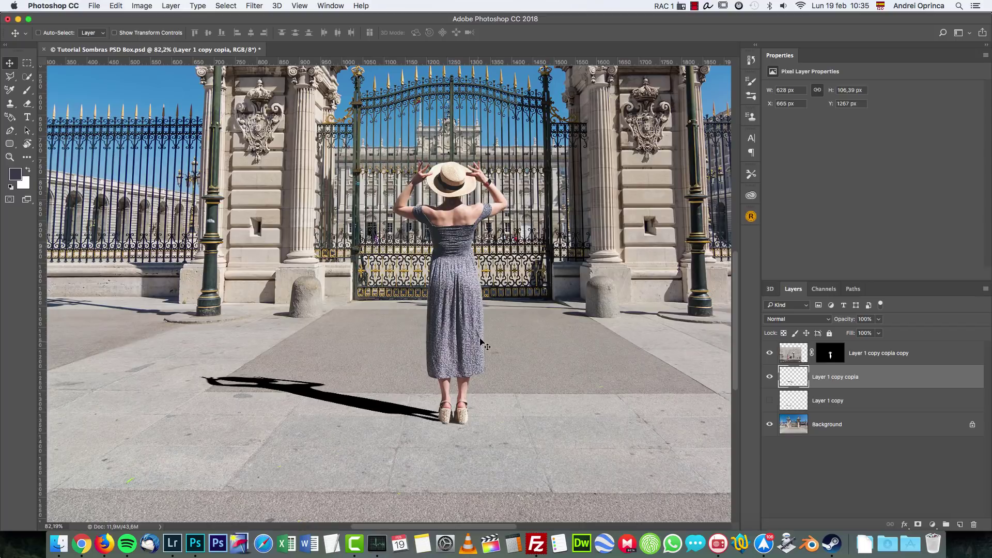
drag(955, 378, 974, 524)
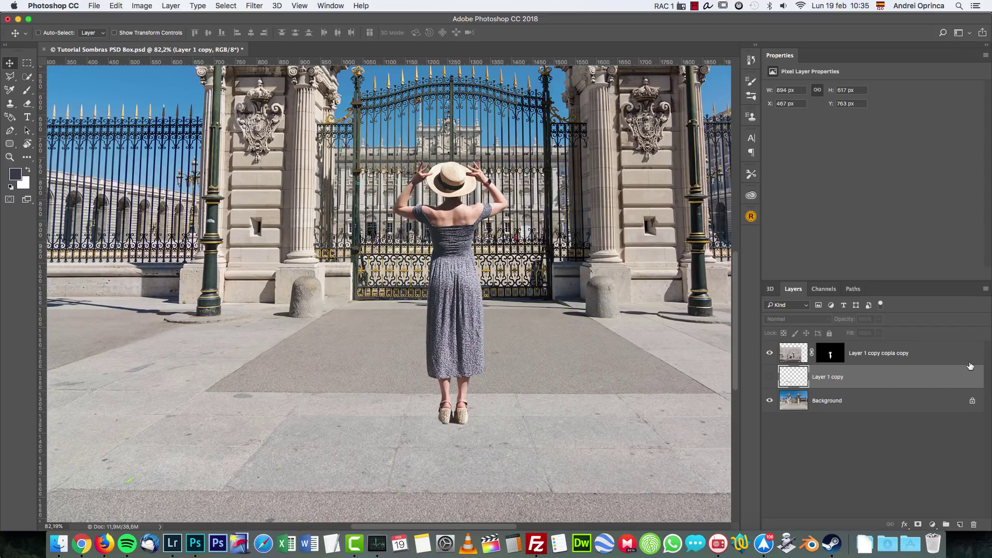
Delete the old shadow layer, leaving its style settings unchanged.
click(932, 355)
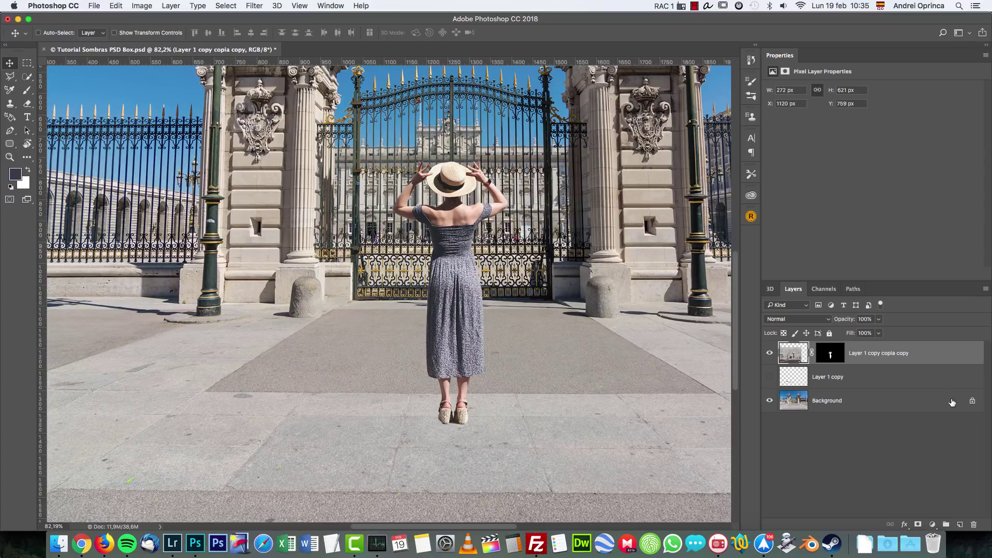
click(955, 380)
double_click(961, 383)
key(Escape)
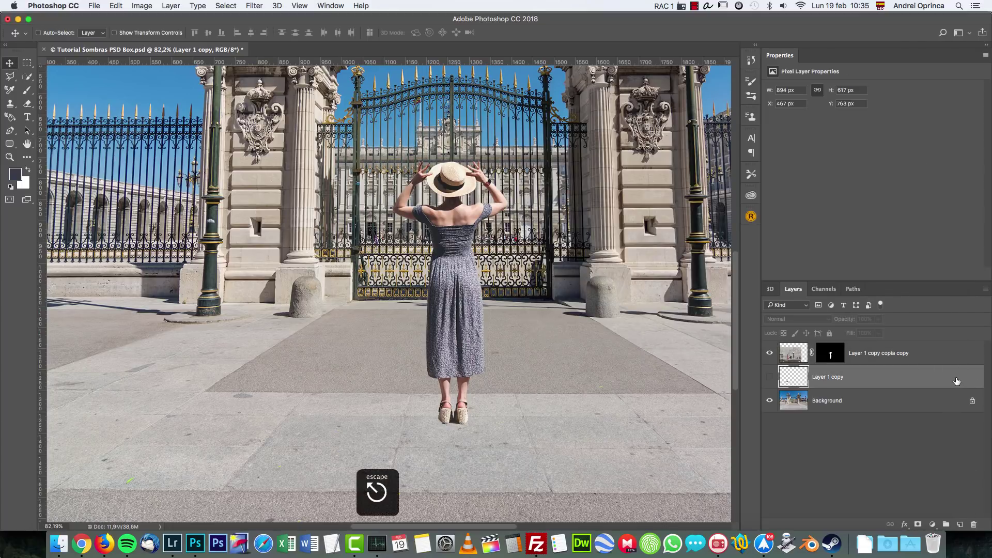
drag(957, 382, 974, 525)
Duplicate the woman layer and apply the layer mask on the lower copy.
click(818, 348)
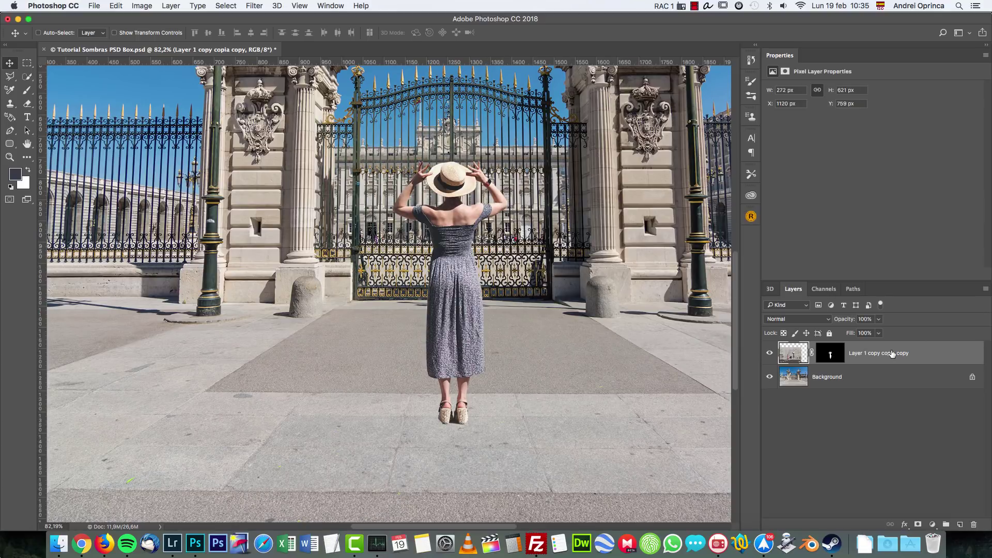
key(super+j)
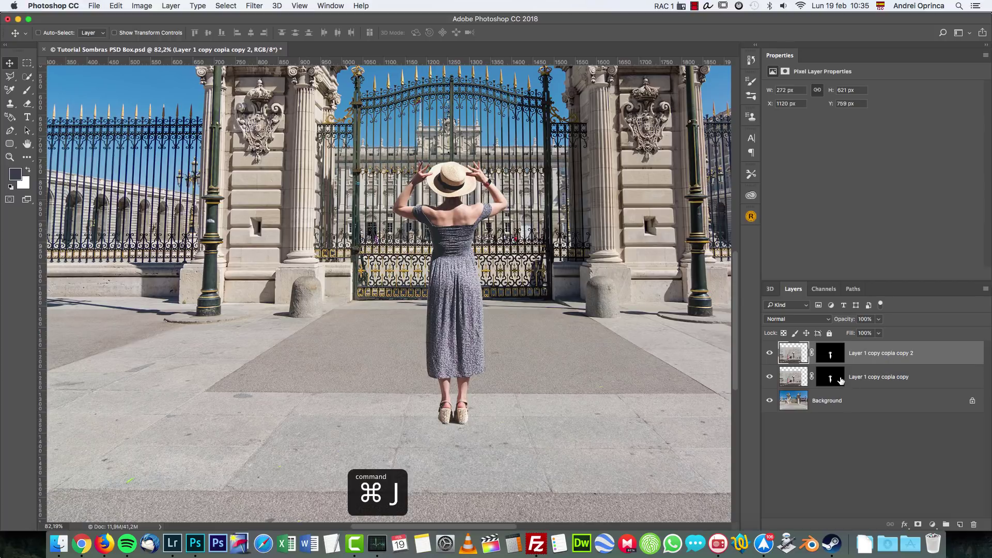
click(838, 378)
right_click(833, 376)
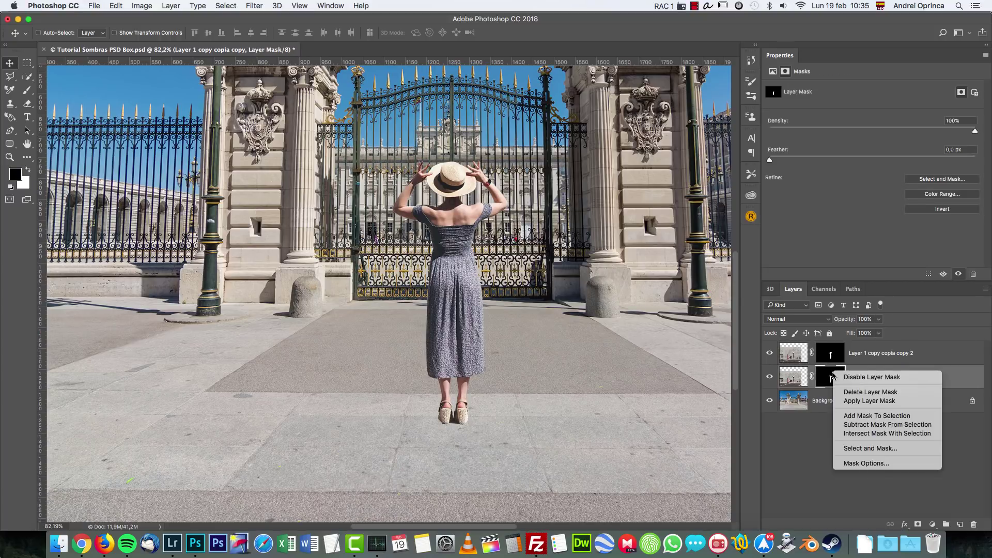
click(882, 403)
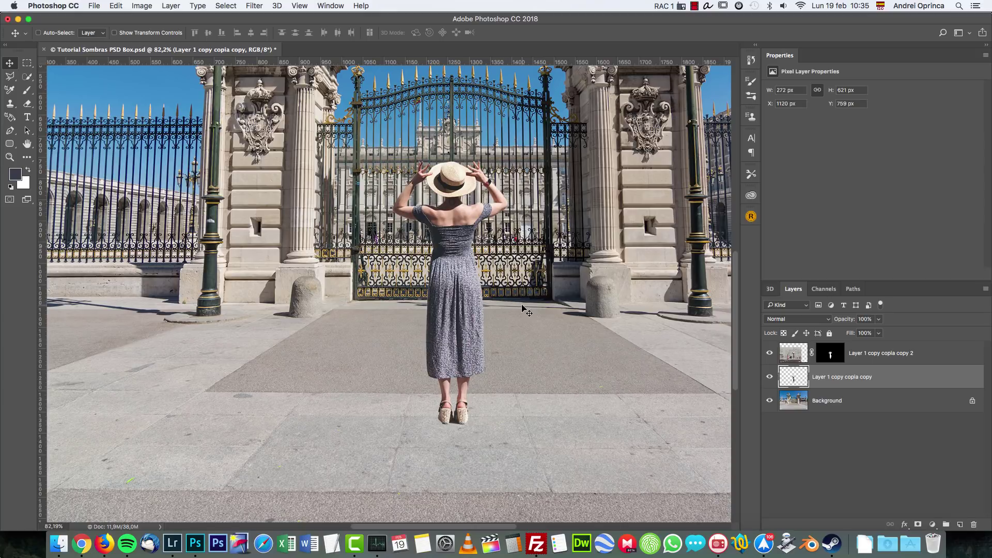
scroll(497, 197, down, 2)
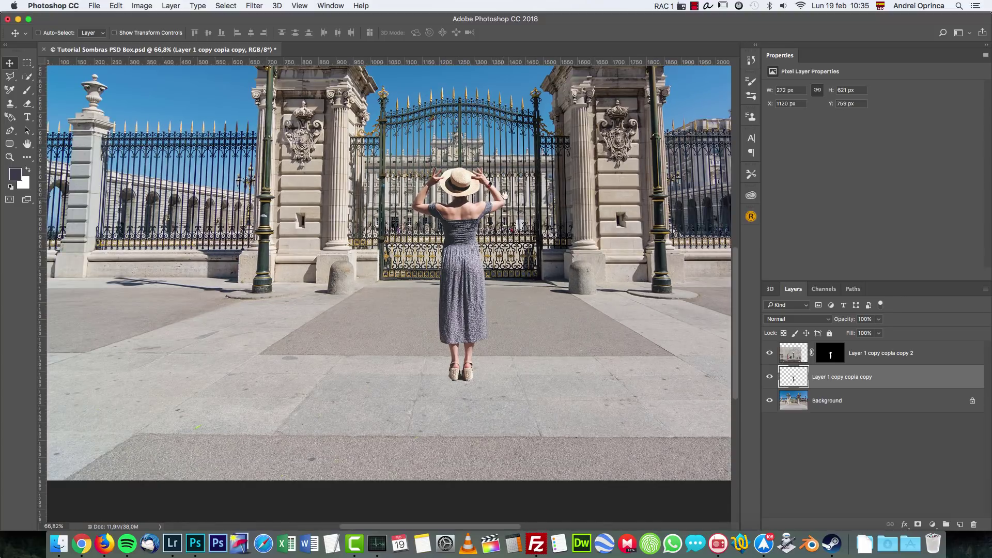
drag(505, 195, 482, 302)
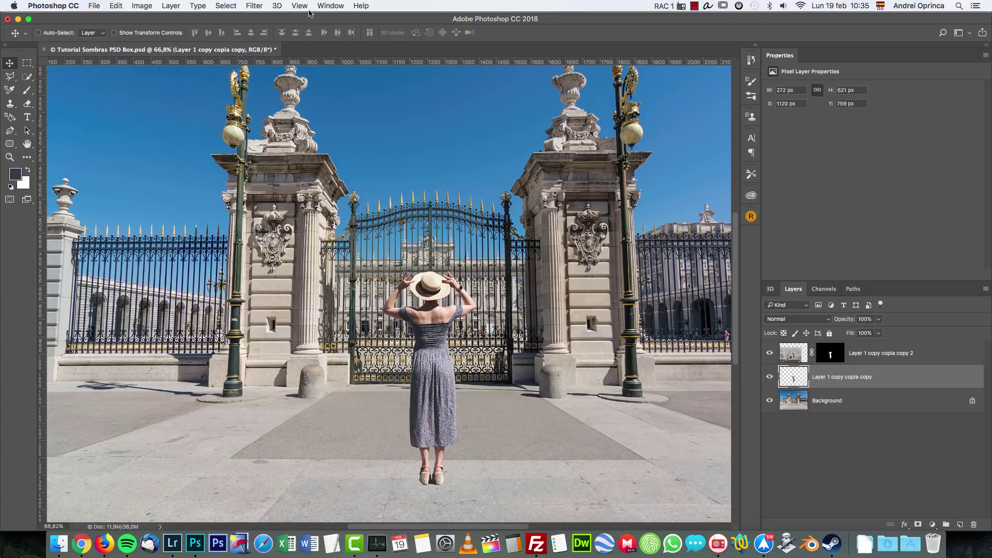
scroll(465, 233, down, 2)
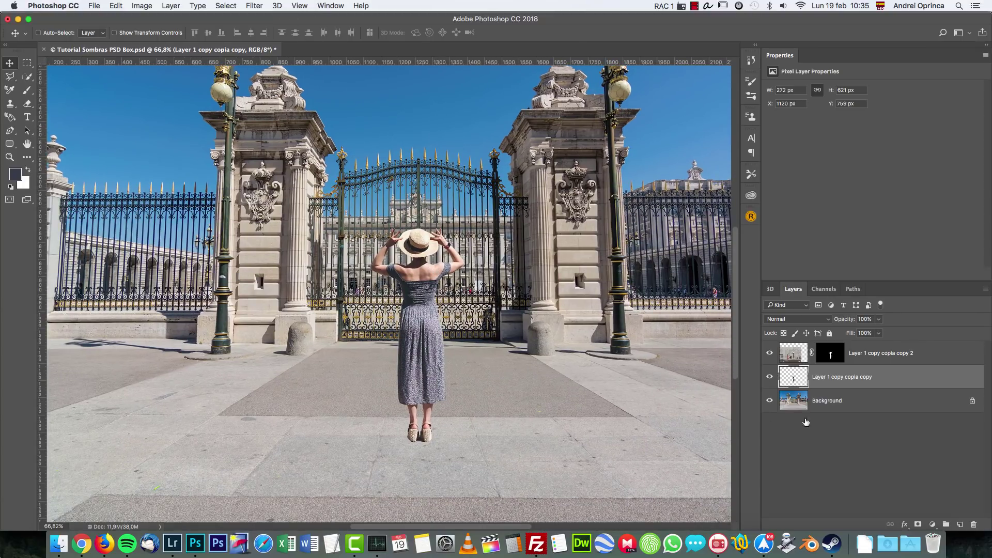
Convert Layer 1 copy copia copy with New 3D Extrusion from Selected Layer.
right_click(896, 380)
key(Escape)
right_click(887, 381)
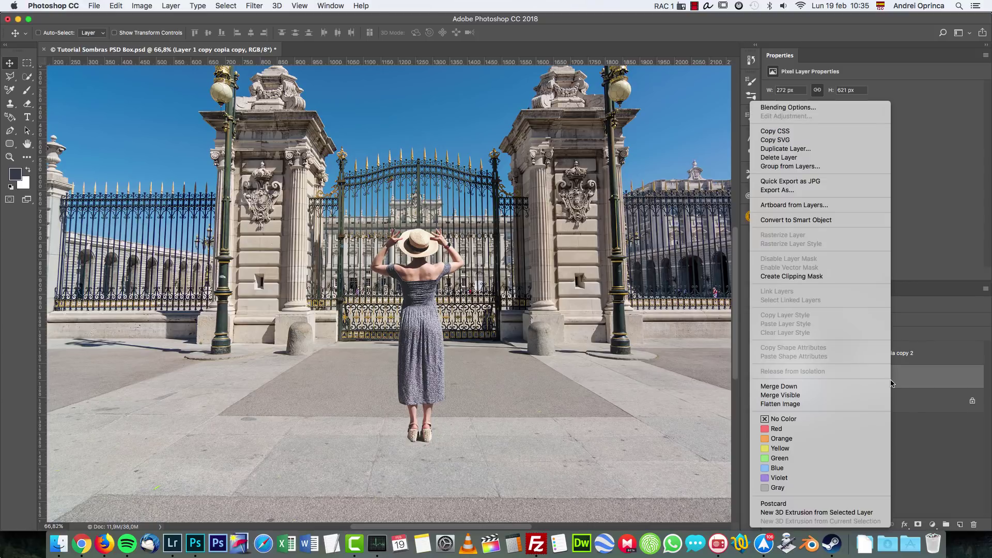
click(841, 514)
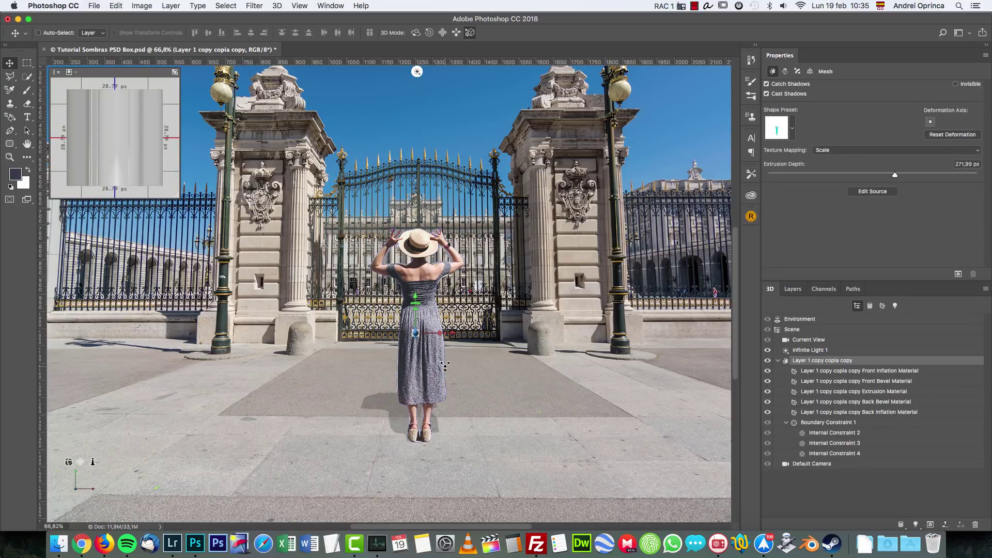
click(300, 6)
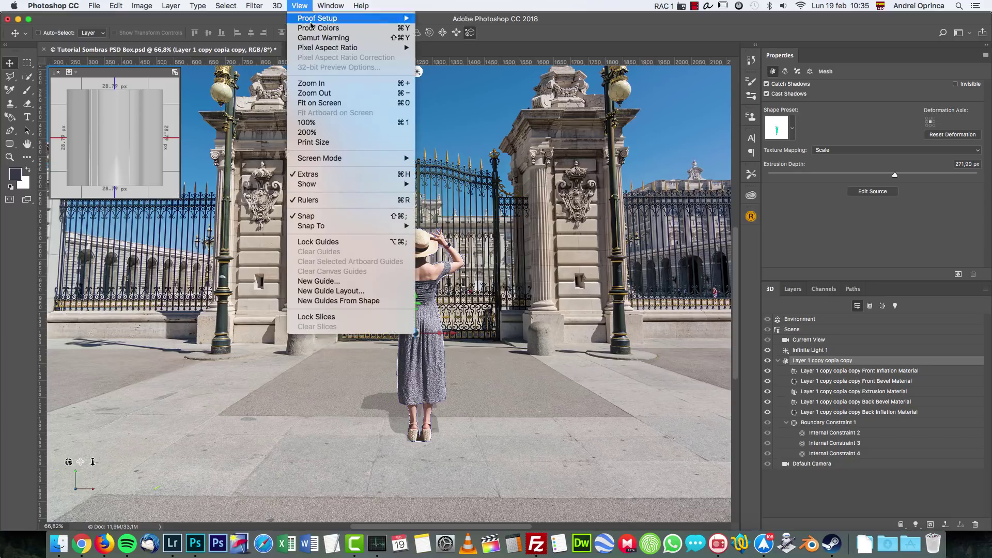
Show the 3D Ground Plane and pan the 3D camera to reveal the white figure.
mouse_move(357, 184)
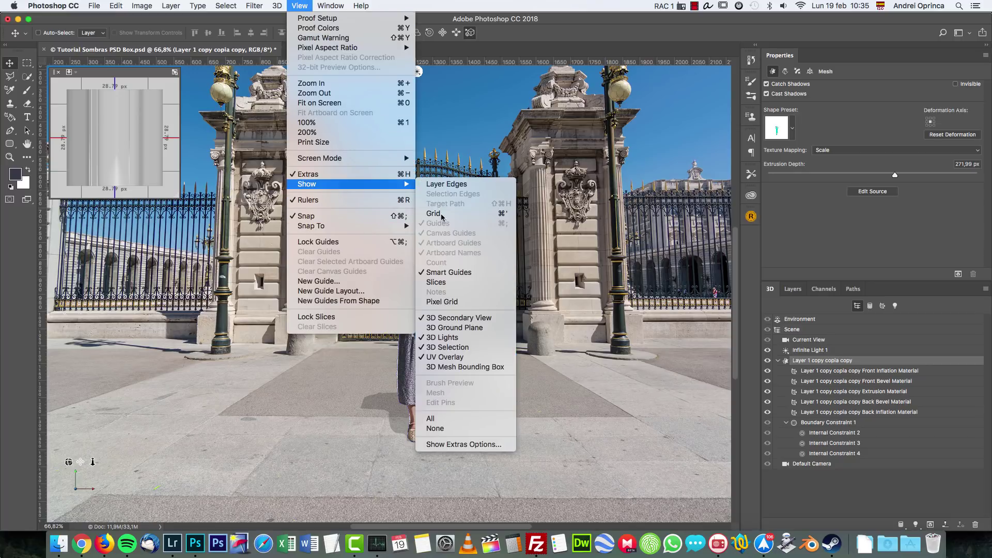
click(457, 329)
scroll(458, 335, down, 5)
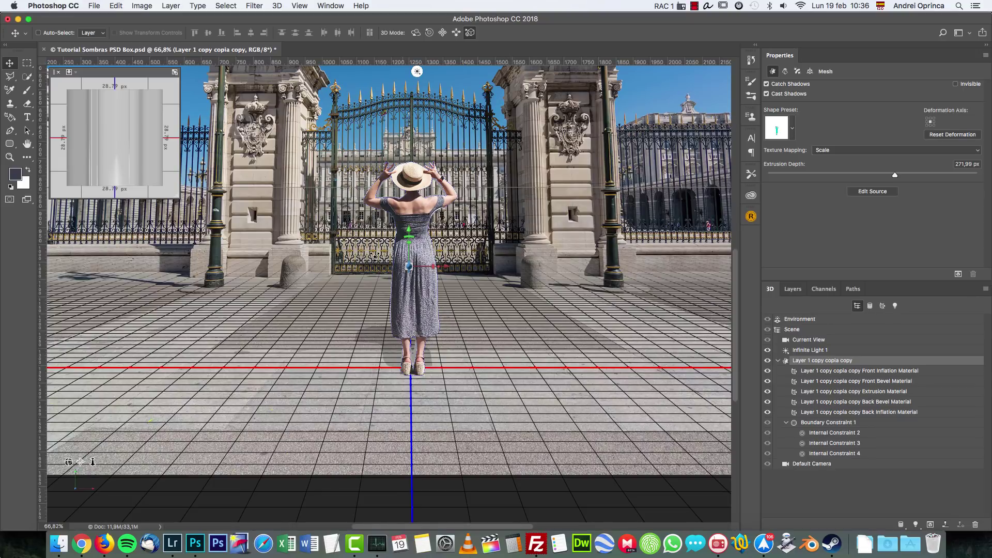
drag(450, 389, 555, 403)
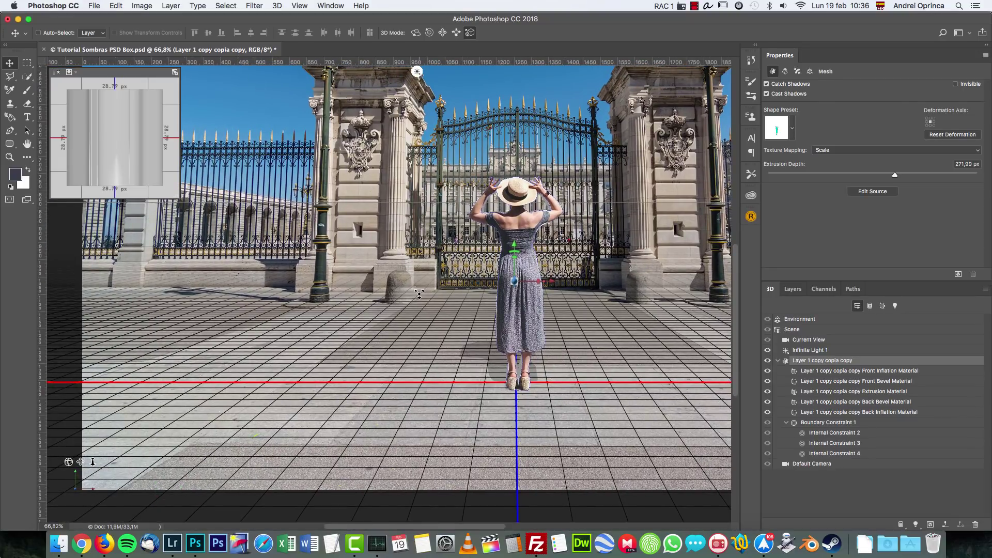
scroll(319, 410, up, 3)
scroll(319, 411, right, 5)
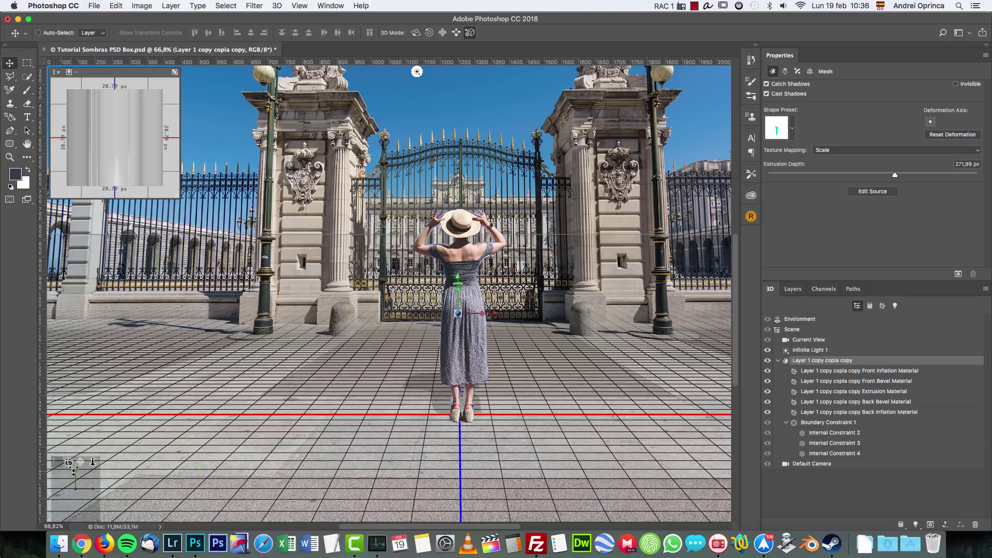
drag(80, 459, 418, 387)
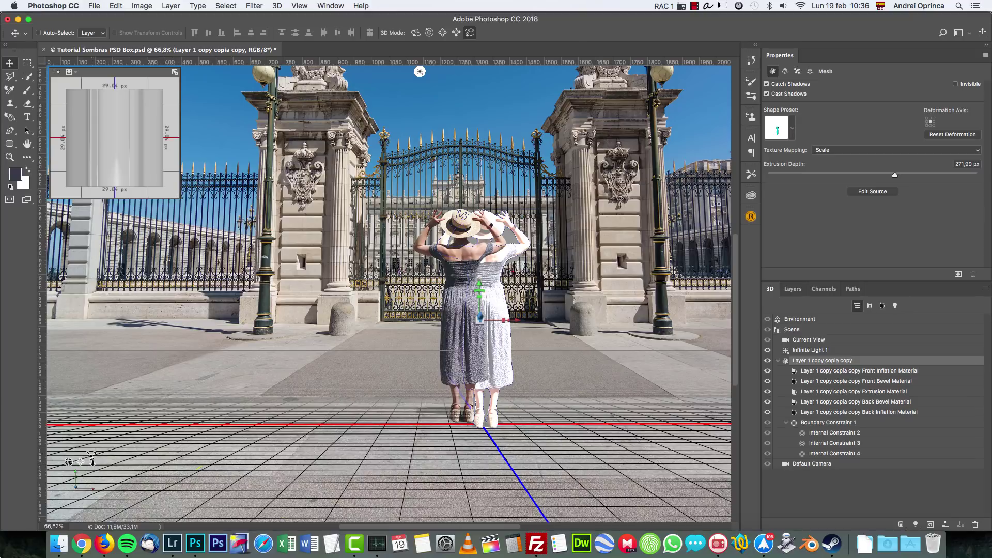
drag(91, 459, 78, 456)
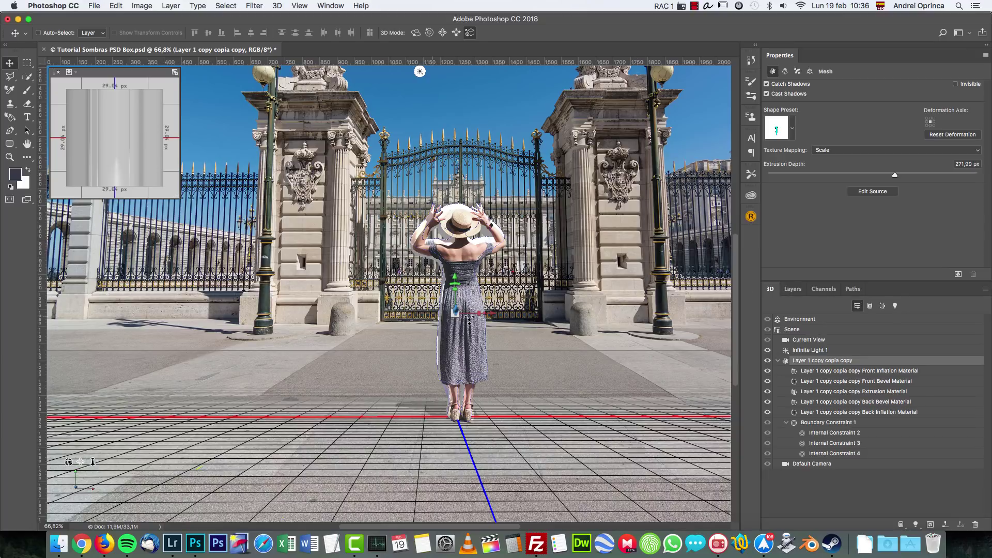
Step back through the camera pans with Cmd+Z and Opt+Cmd+Z to restore the view.
key(super+z)
key(alt+super+z)
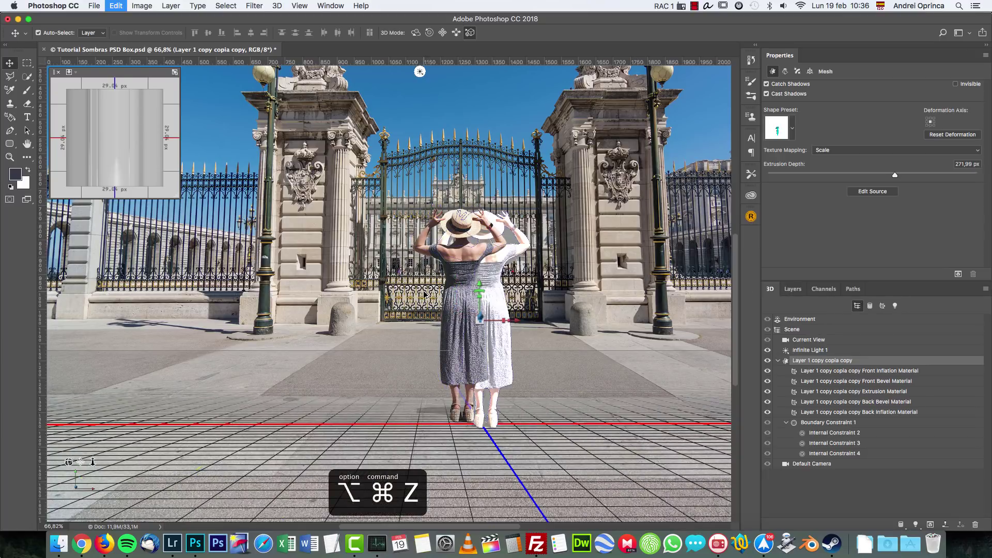
key(alt+super+z)
key(super+z)
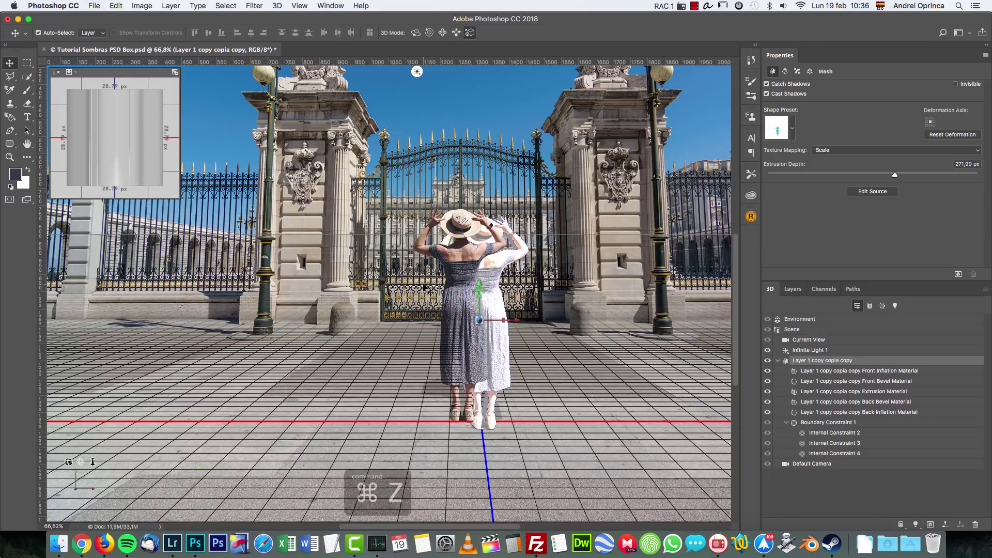
key(alt+super+z)
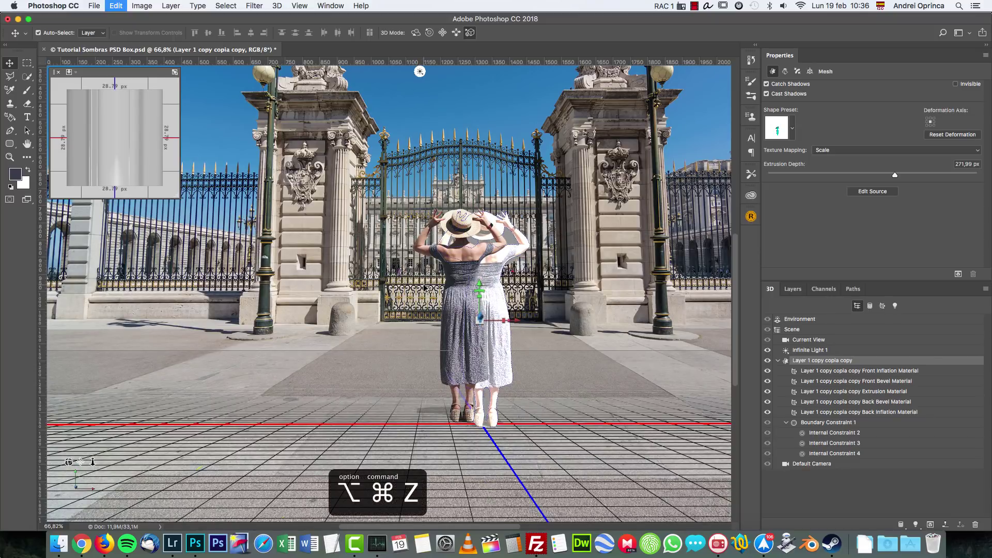
key(alt+super+z)
key(alt+super+z)
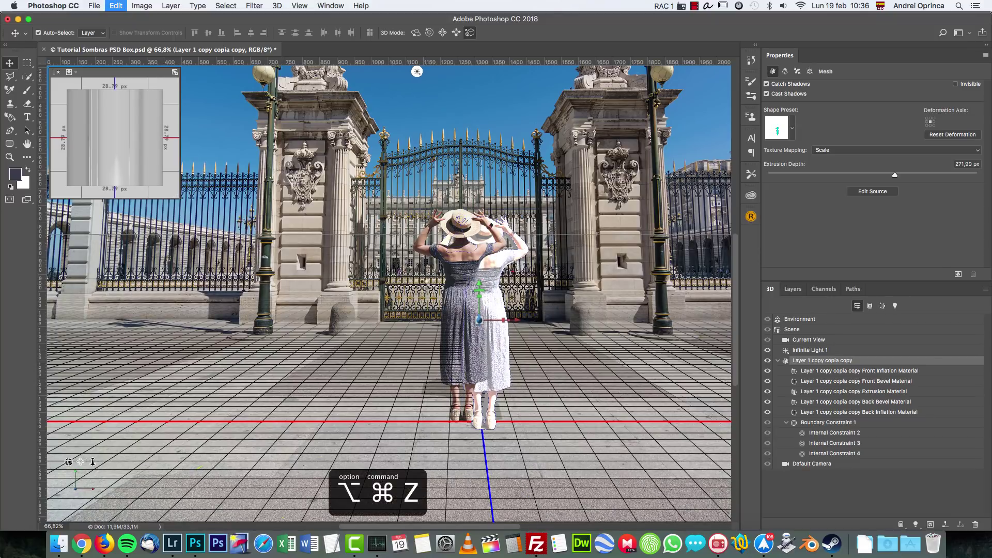
key(alt+super+z)
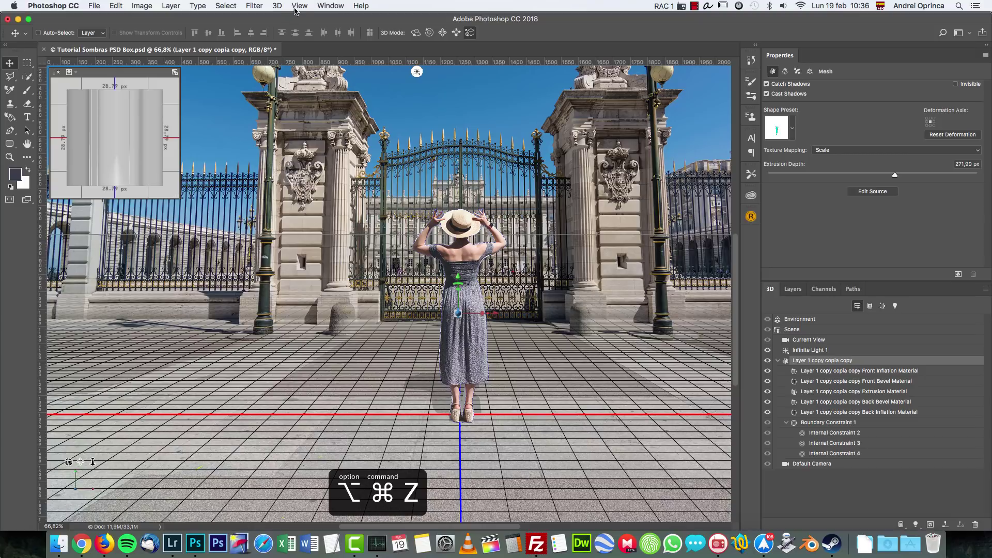
Turn off View > Show > 3D Ground Plane.
click(296, 7)
mouse_move(347, 184)
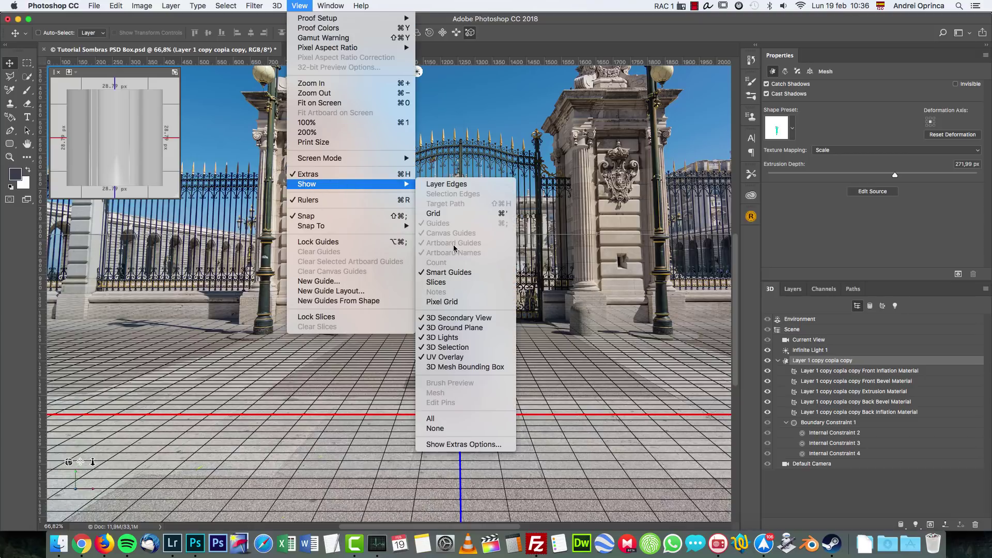
click(443, 330)
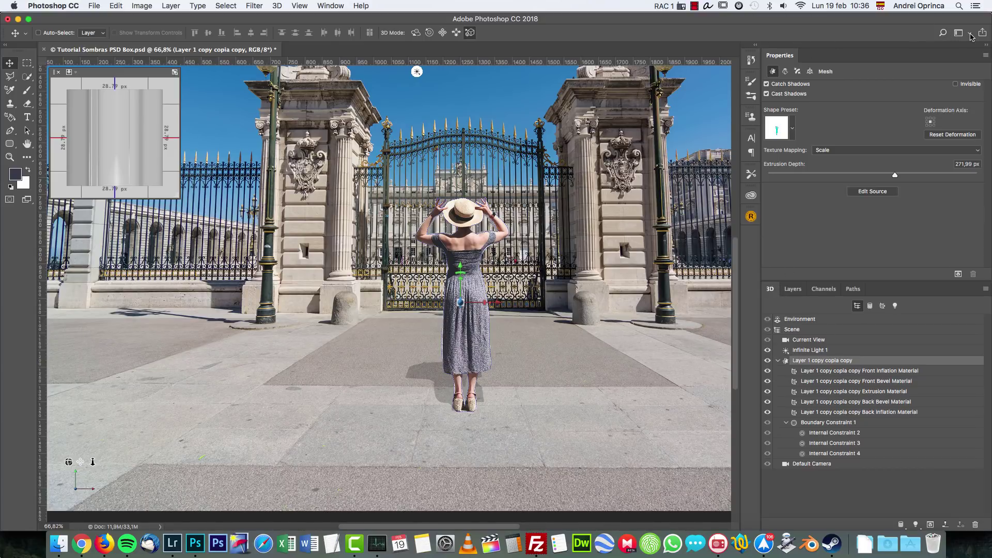
click(971, 34)
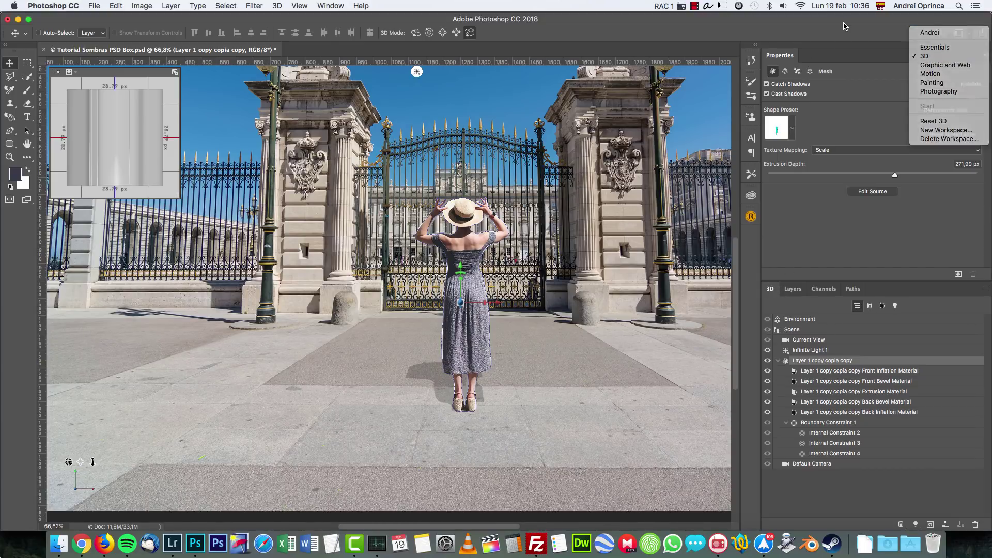
click(845, 26)
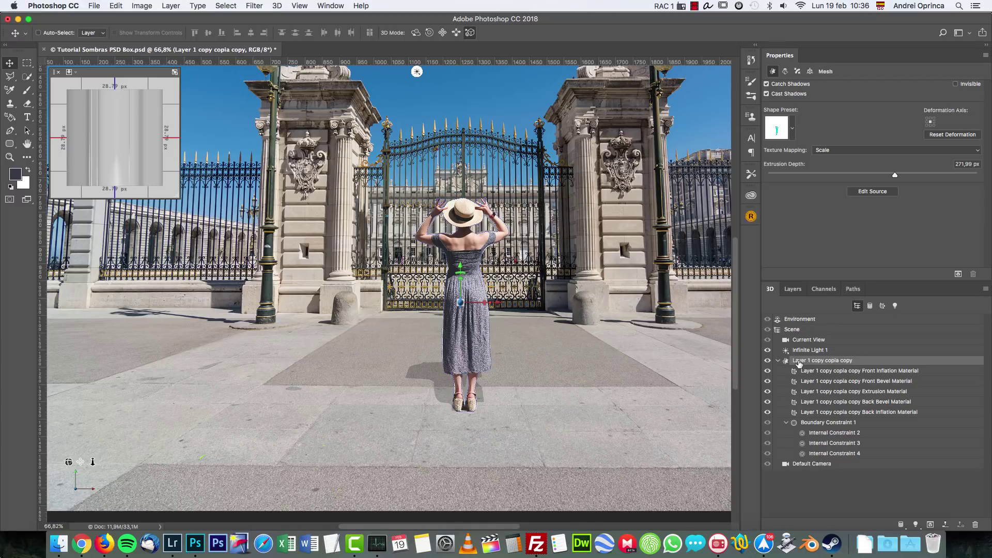
Collapse the mesh in the 3D panel and set its Extrusion Depth to 5 px.
double_click(808, 361)
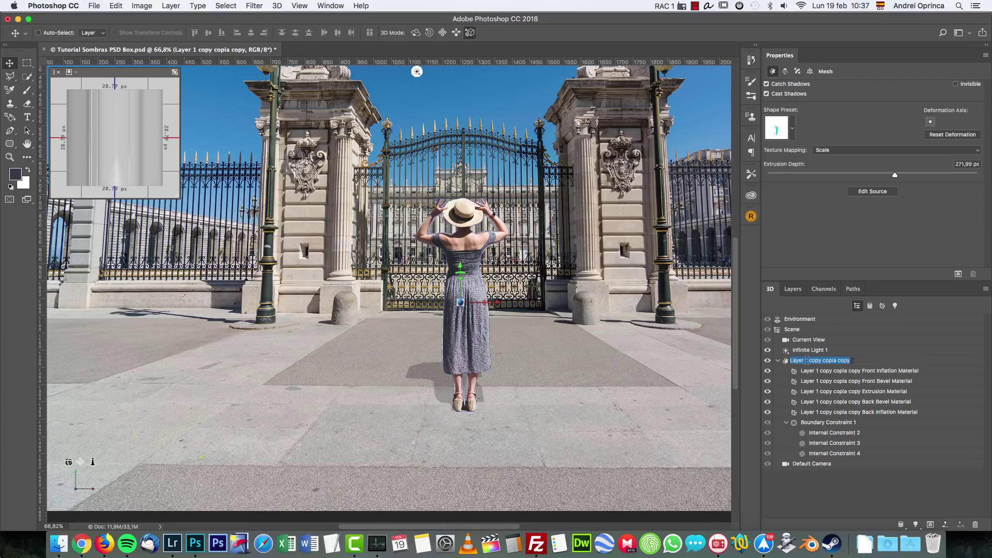
click(871, 363)
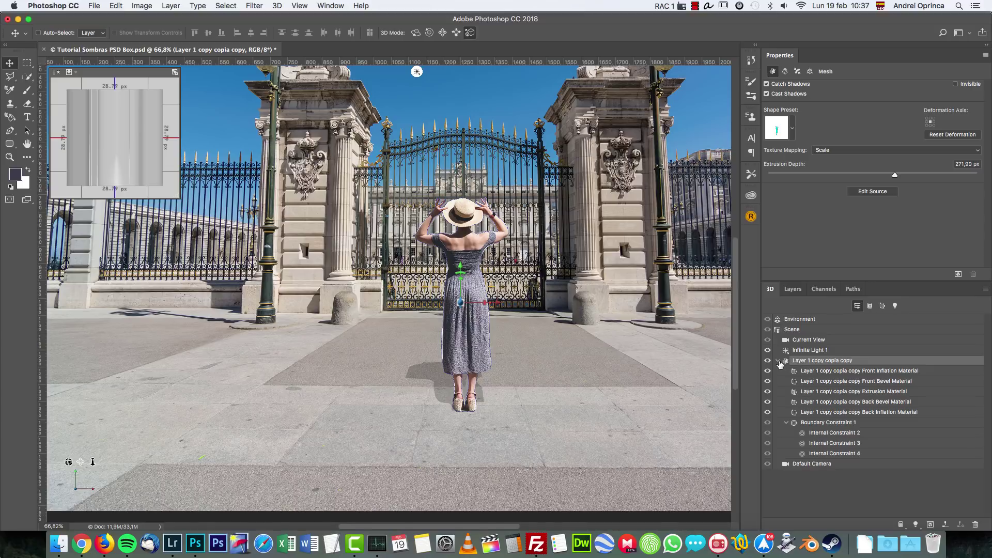
click(778, 360)
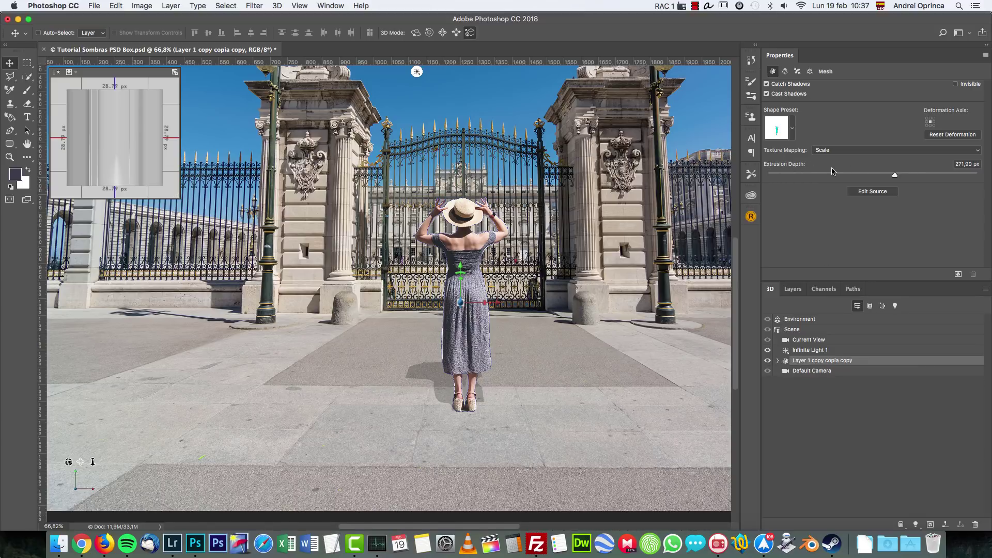
click(965, 164)
text(5)
key(Return)
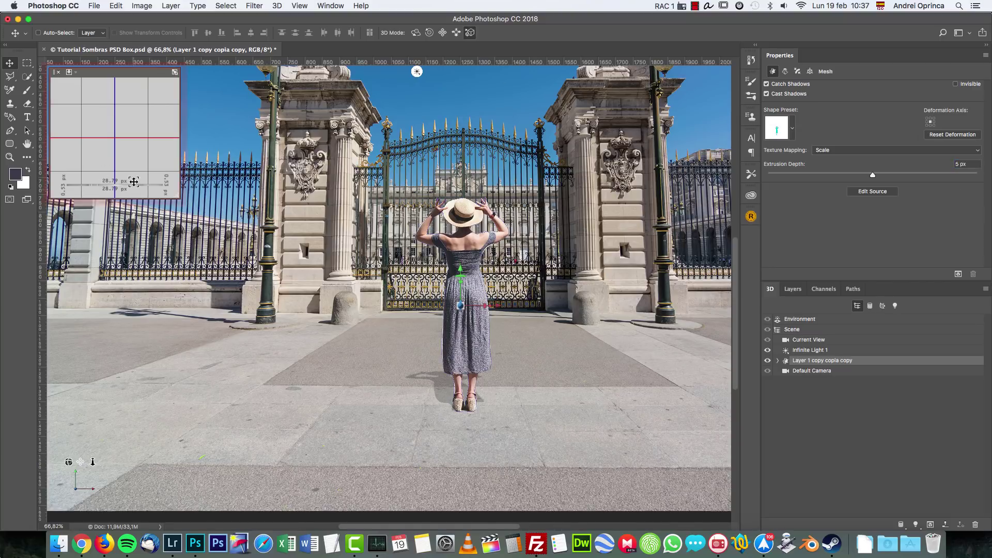
drag(133, 182, 120, 147)
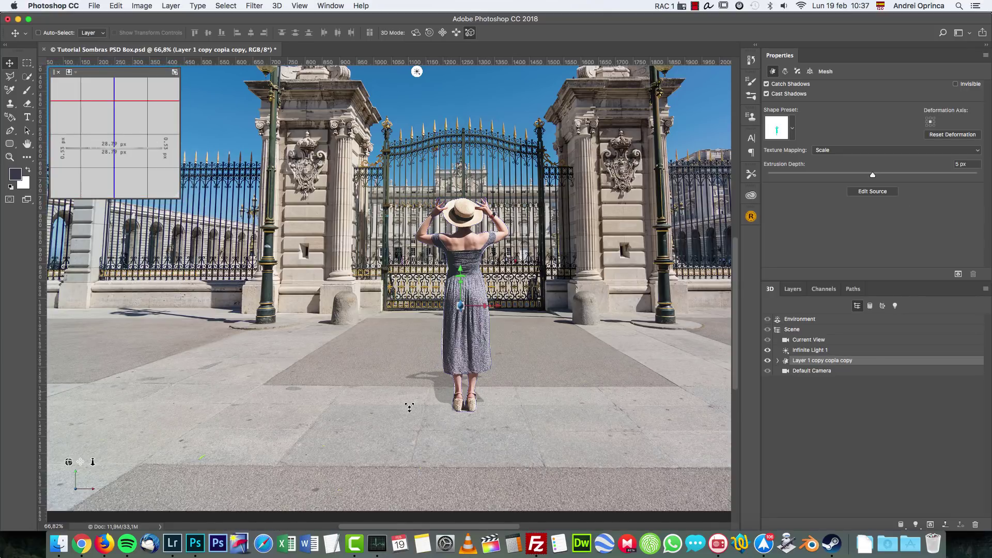
Rotate Infinite Light 1 so the woman's shadow falls to the left.
click(815, 352)
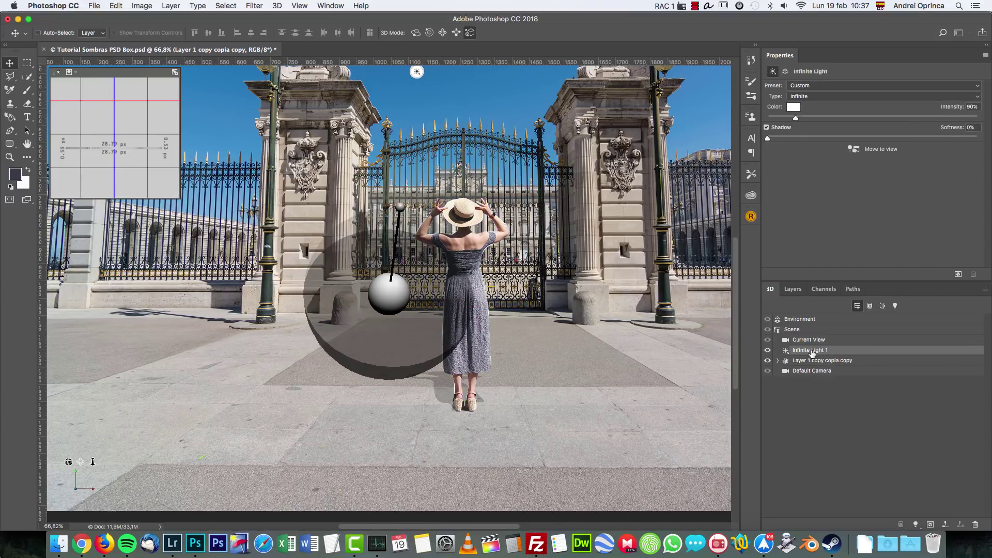
mouse_move(395, 273)
mouse_down()
mouse_move(465, 285)
mouse_move(524, 241)
mouse_move(449, 325)
mouse_up()
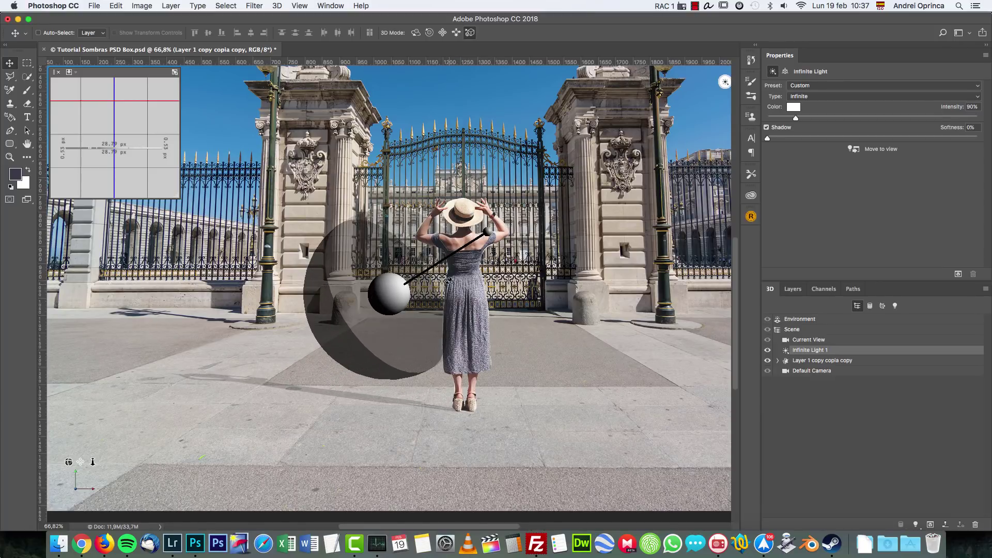
mouse_move(464, 242)
mouse_down()
mouse_move(426, 271)
mouse_move(323, 140)
mouse_move(398, 212)
mouse_move(409, 279)
mouse_move(440, 290)
mouse_move(216, 371)
mouse_up()
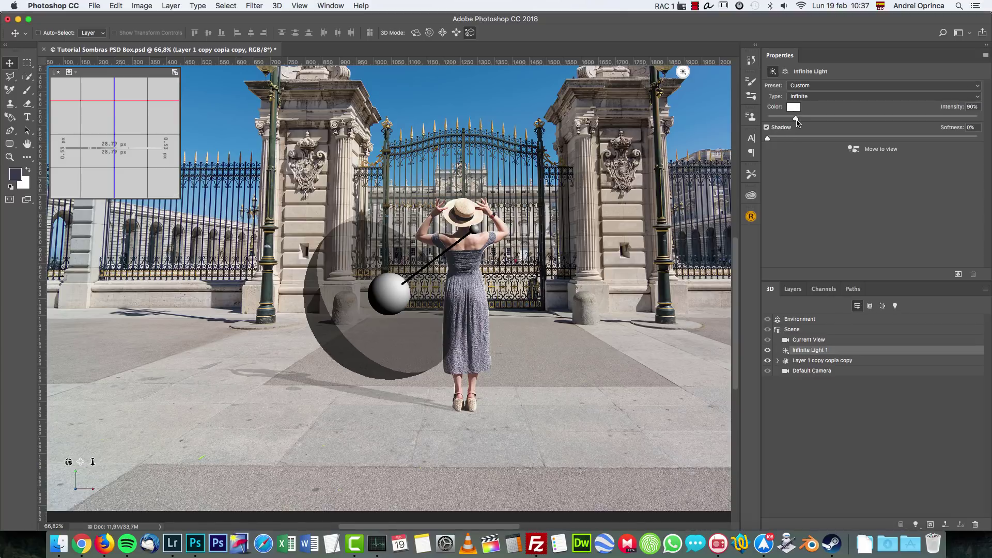
Raise the infinite light's intensity to about 96.3% and inspect the cast shadow.
drag(796, 119, 972, 118)
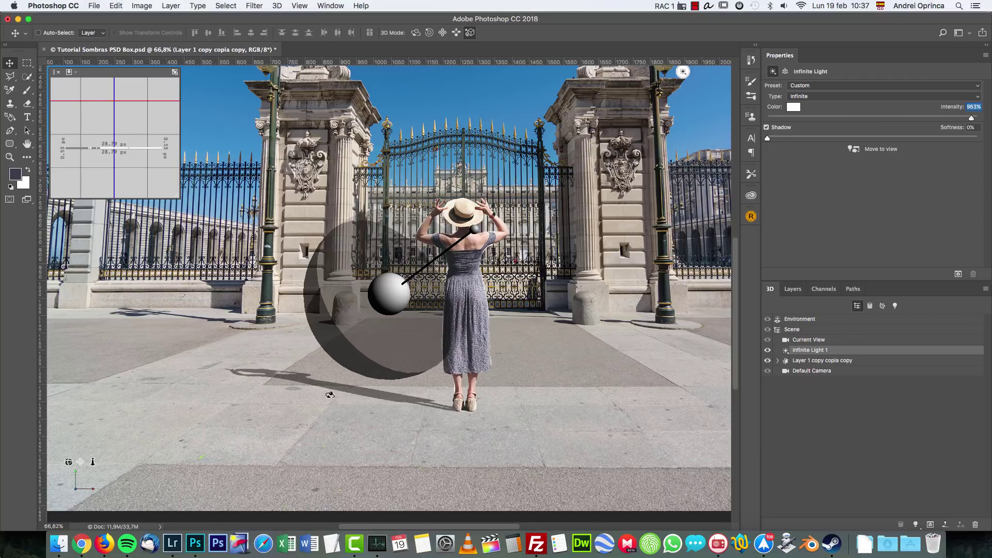
scroll(337, 386, up, 5)
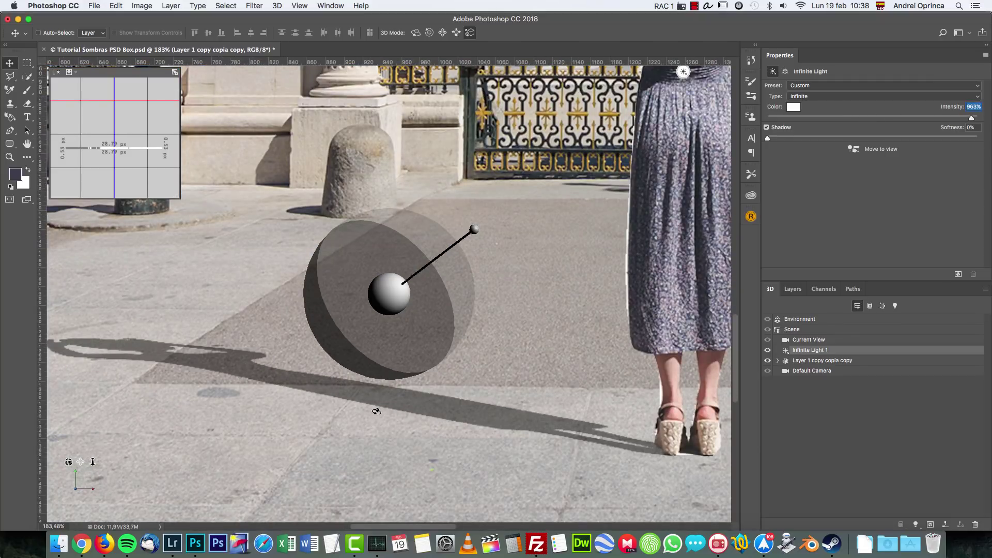
drag(270, 376, 490, 427)
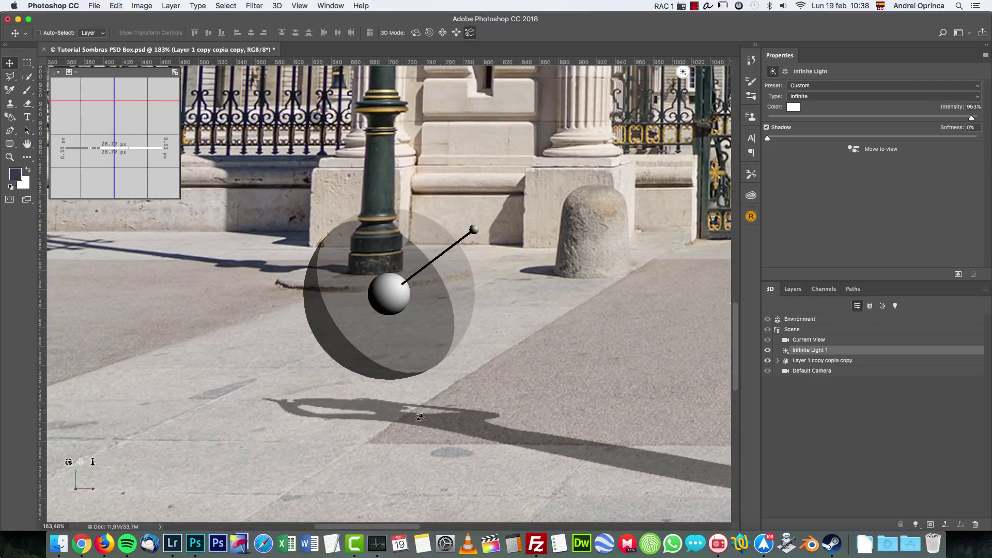
scroll(440, 386, down, 2)
scroll(440, 386, down, 4)
scroll(455, 398, right, 3)
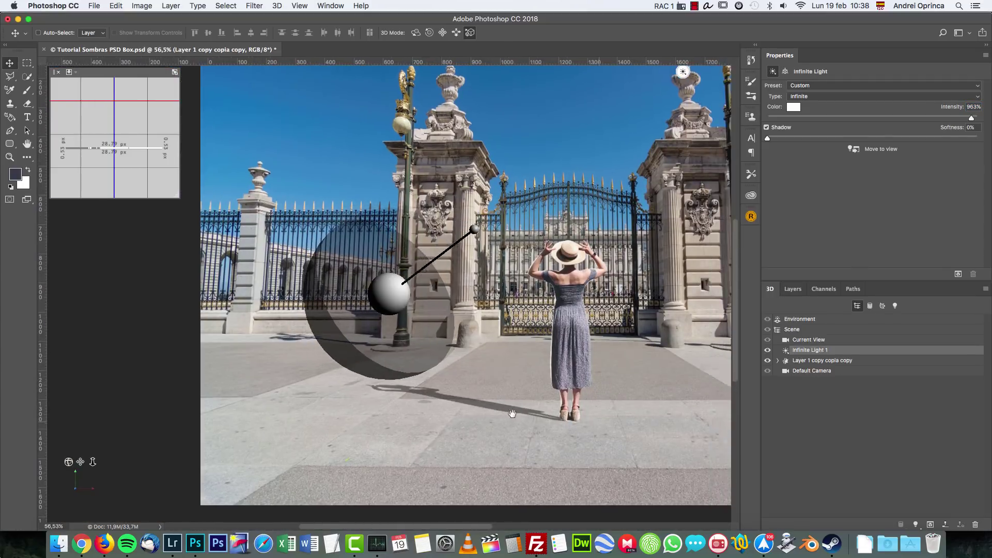
scroll(470, 411, up, 1)
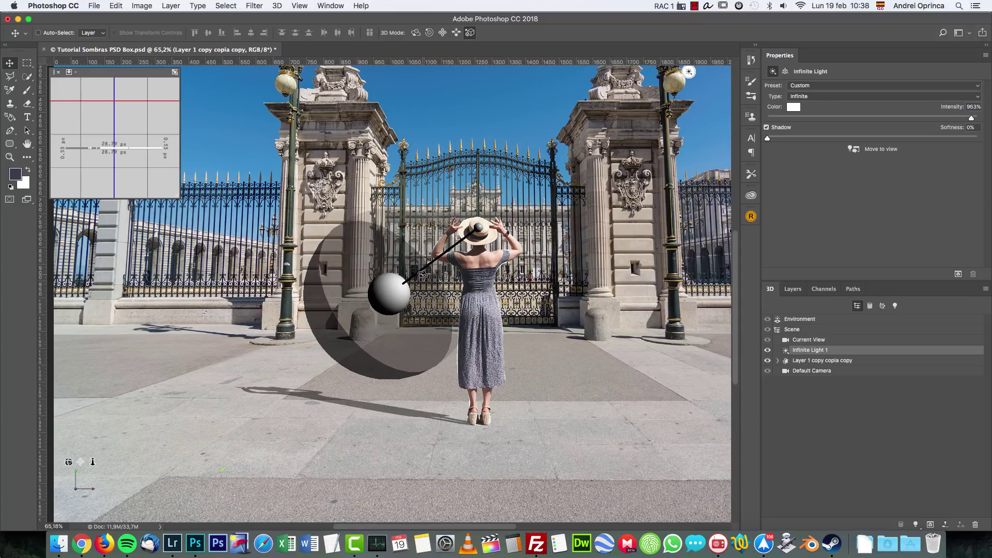
scroll(546, 406, right, 3)
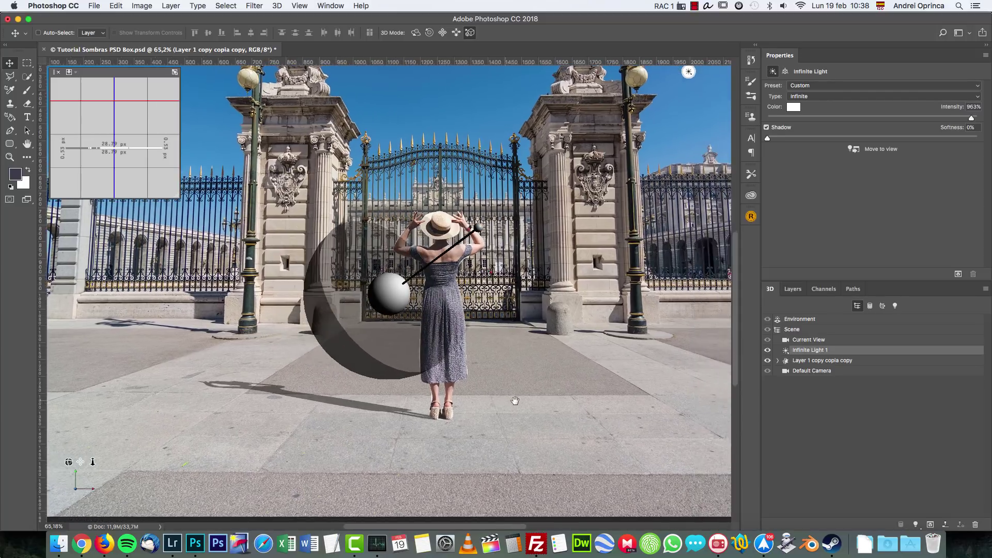
scroll(442, 403, up, 3)
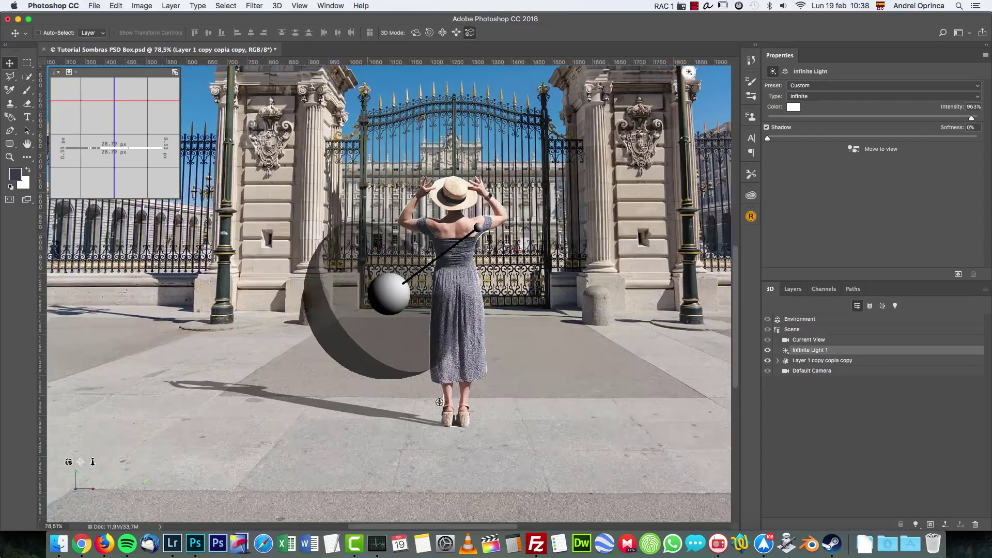
Hide the woman's photo layer and tick Invisible on the 3D mesh, leaving only its shadow.
click(806, 290)
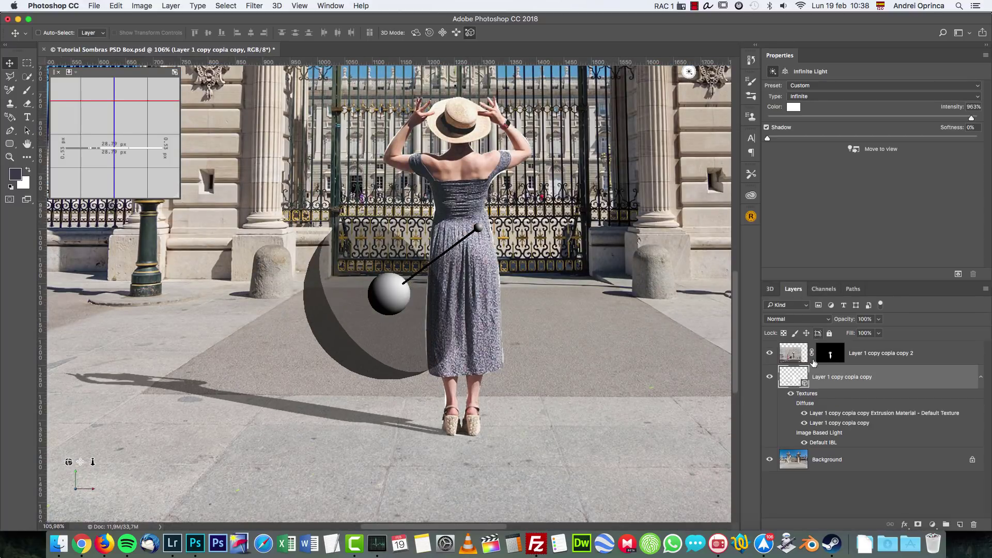
click(771, 354)
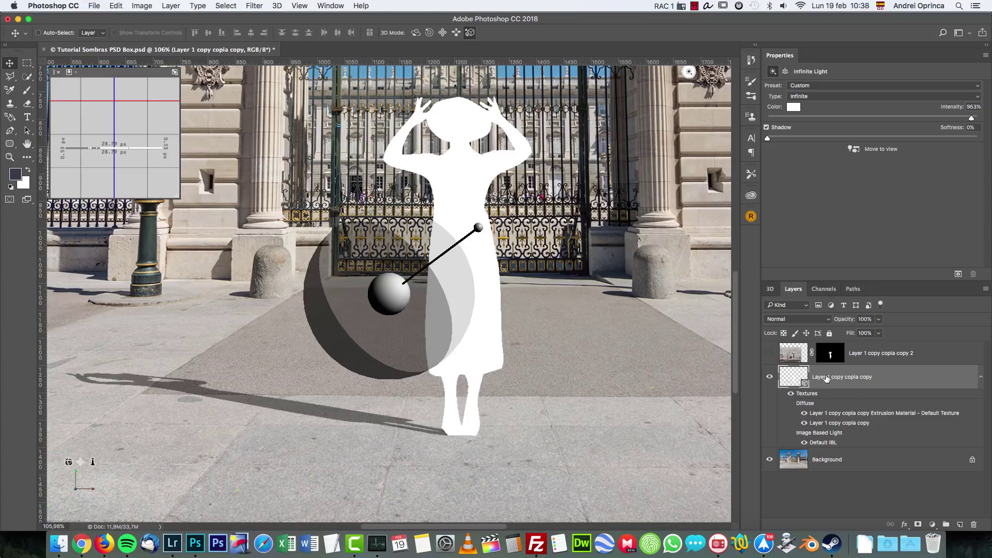
click(770, 354)
click(771, 353)
right_click(496, 268)
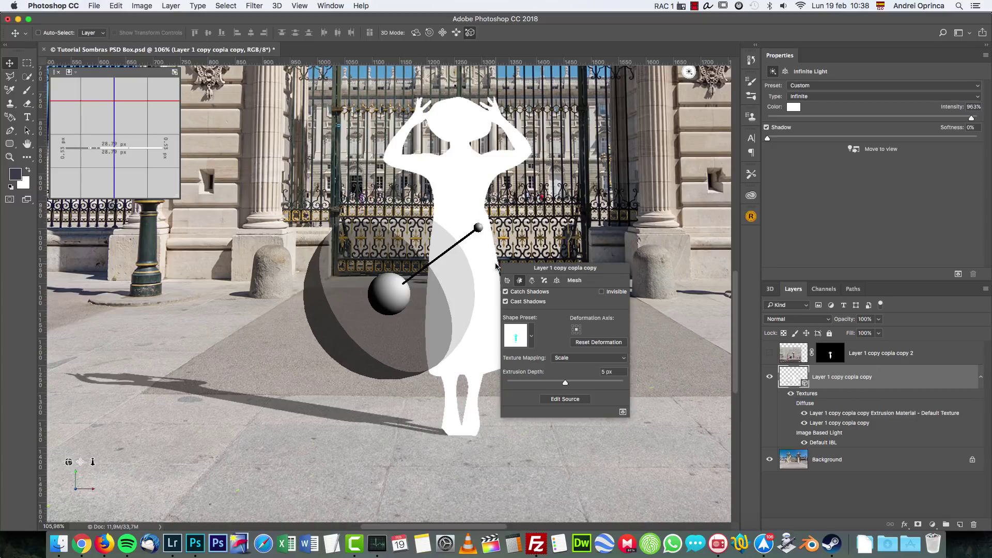
click(602, 292)
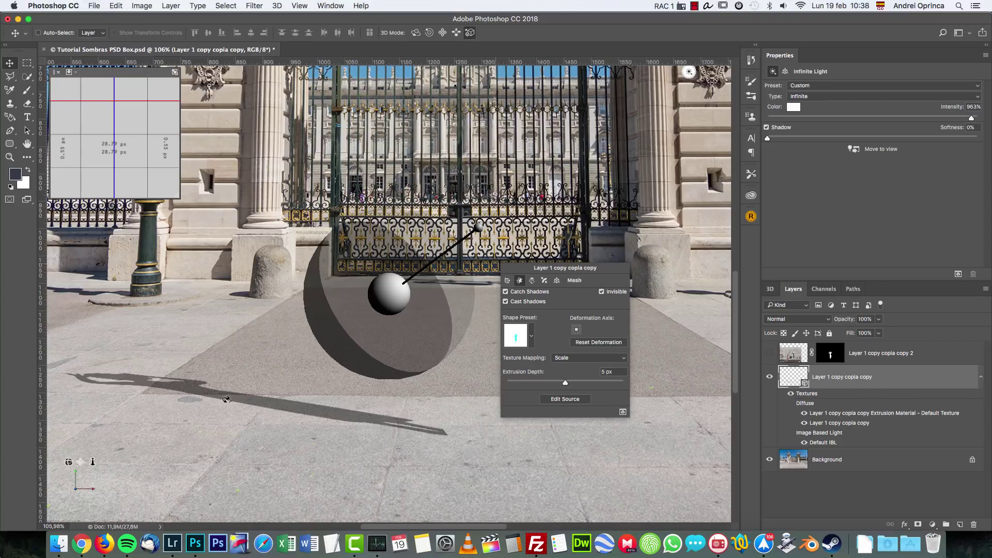
Make the woman's photo layer visible again over the 3D shadow.
click(770, 353)
click(788, 352)
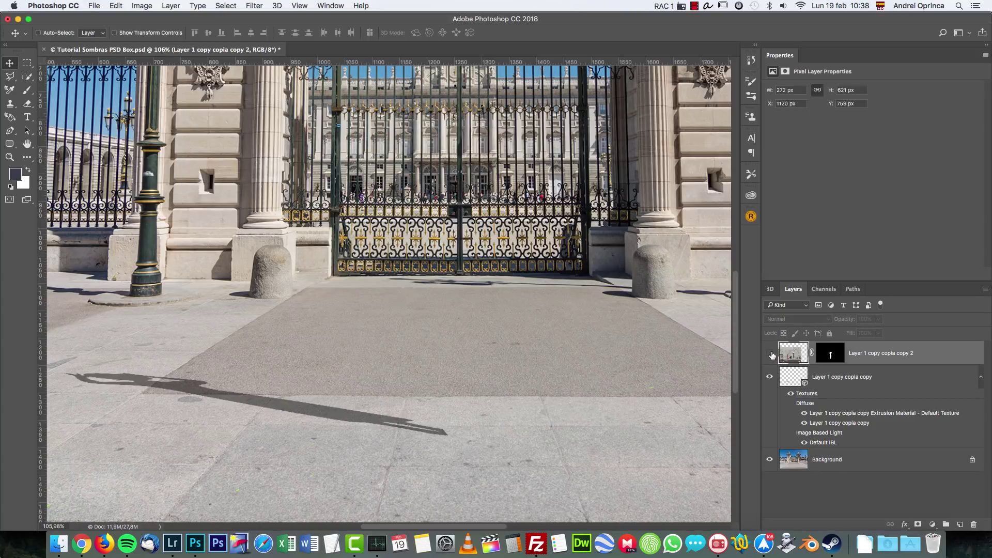
click(770, 353)
scroll(590, 348, down, 3)
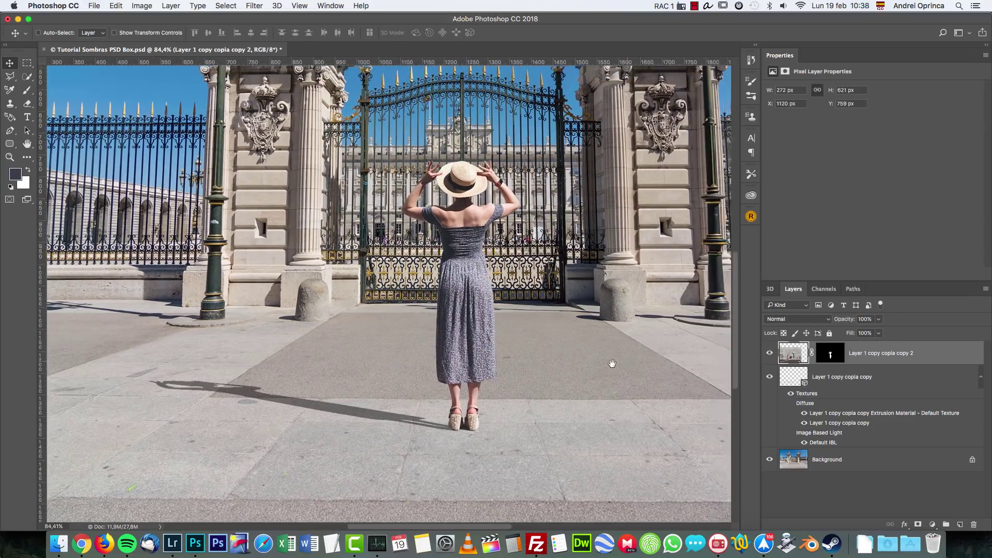
drag(612, 364, 595, 365)
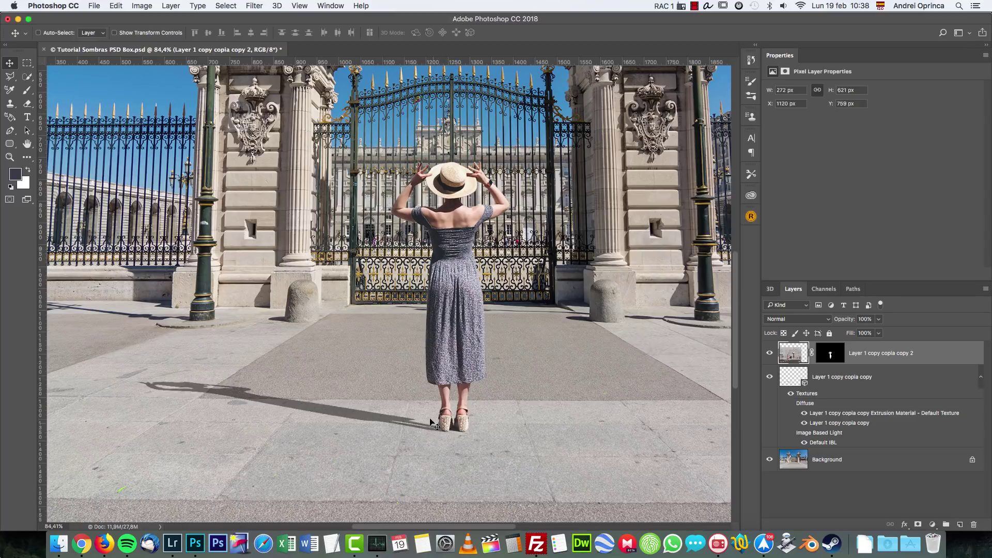
Switch to the 3D panel and reselect the 3D shadow layer.
click(770, 289)
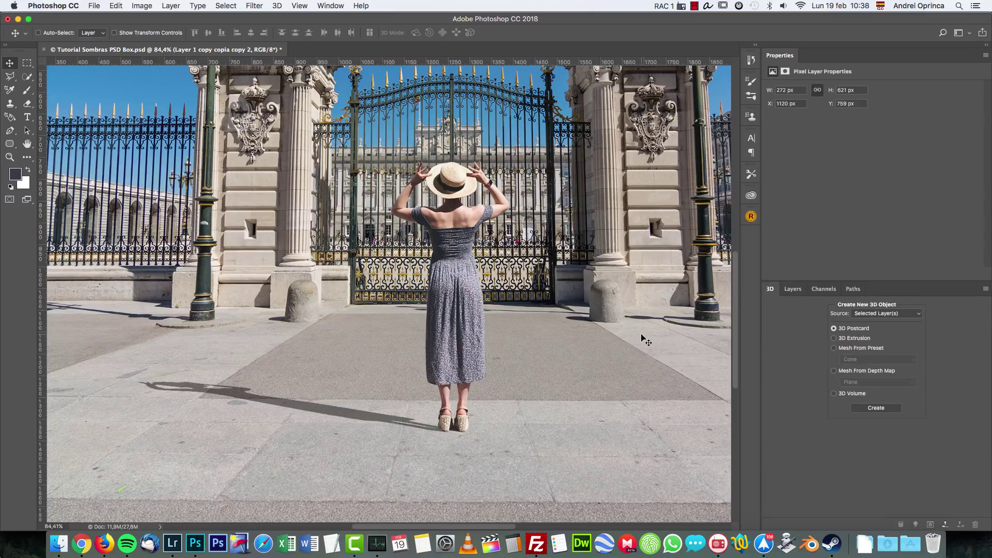
click(876, 408)
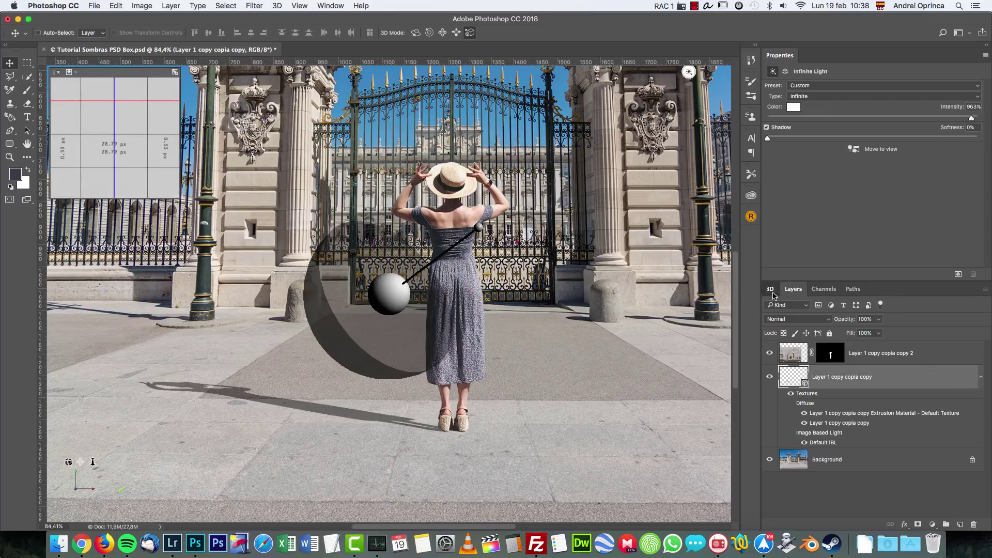
scroll(480, 322, down, 4)
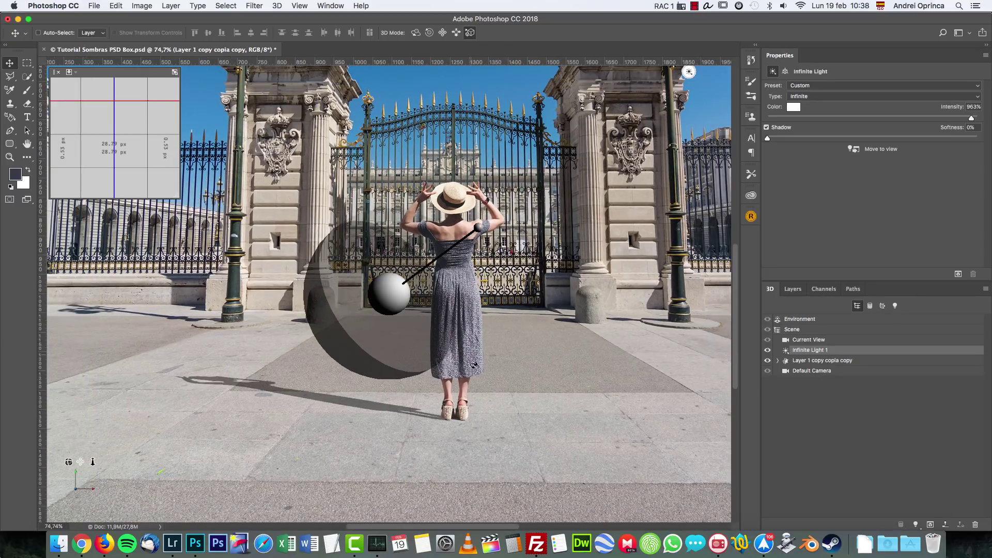
drag(353, 410, 425, 424)
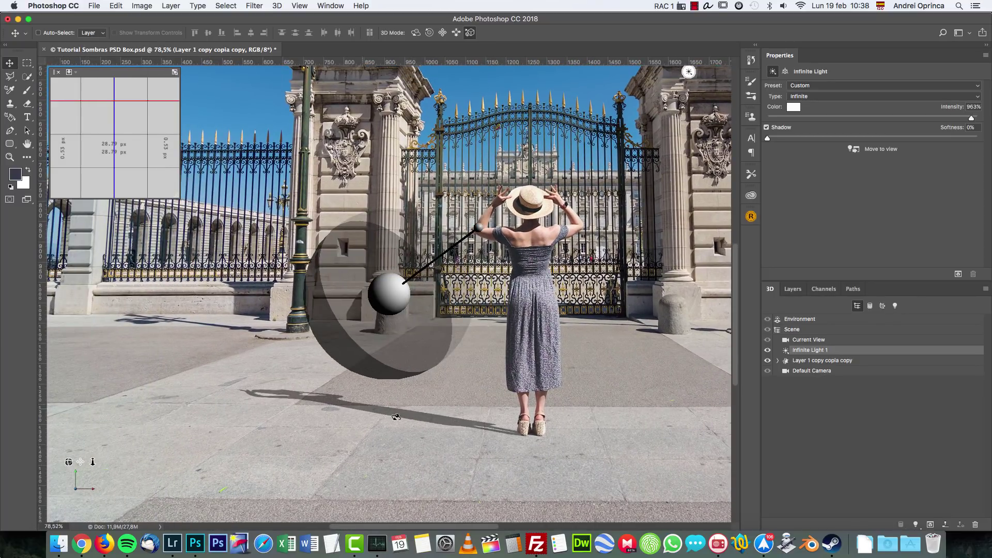
Select Environment in the 3D panel and uncheck IBL in Properties.
click(799, 320)
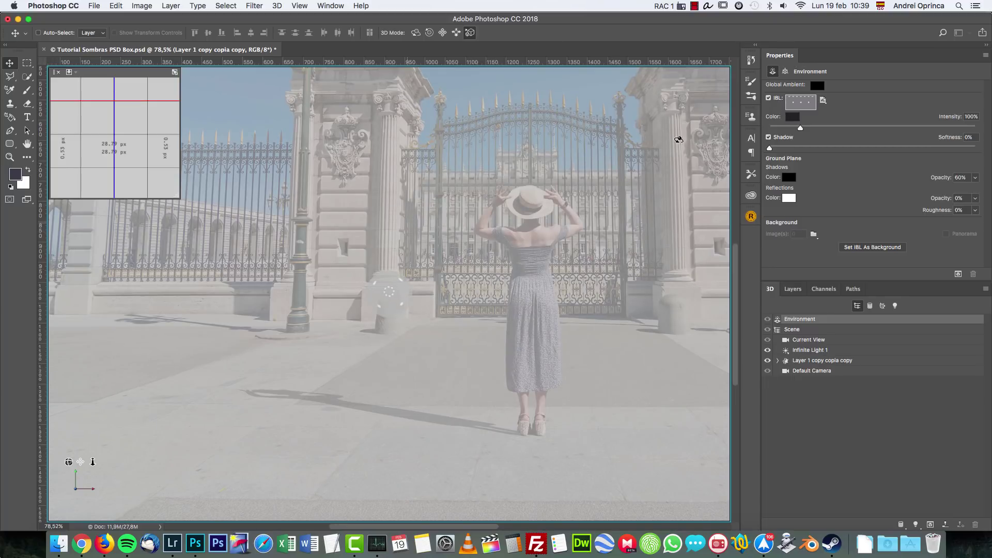
drag(372, 299, 401, 259)
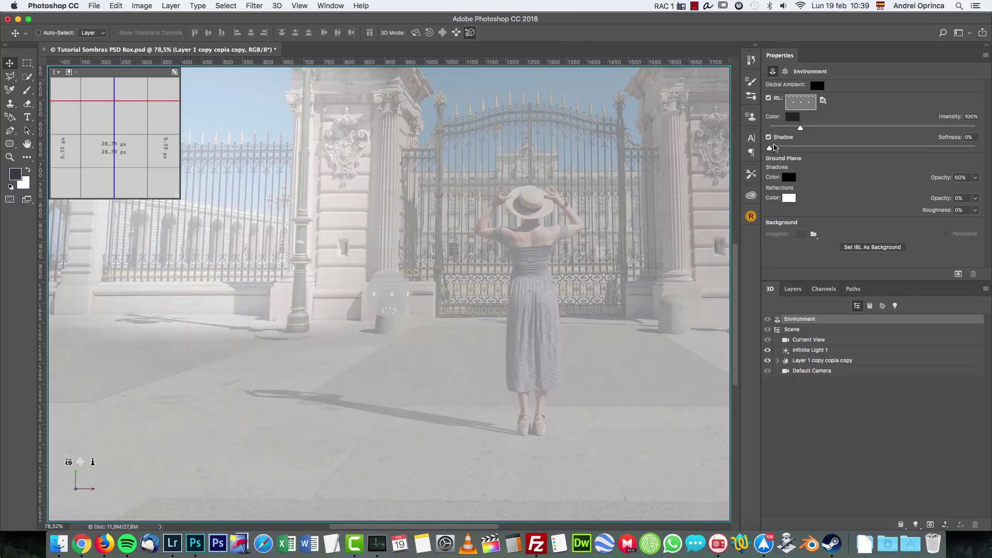
click(768, 99)
alt+scroll(303, 374, up, 3)
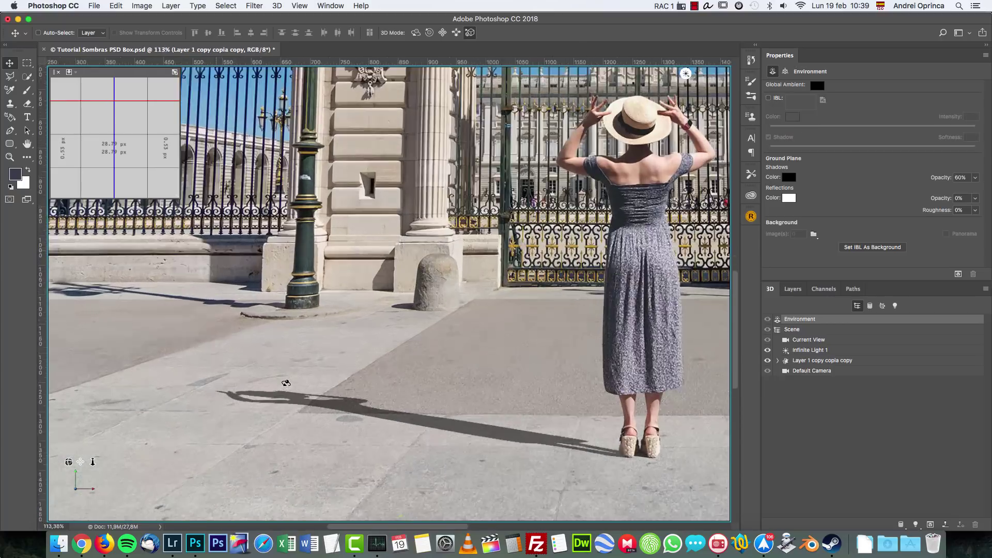
drag(274, 437, 288, 420)
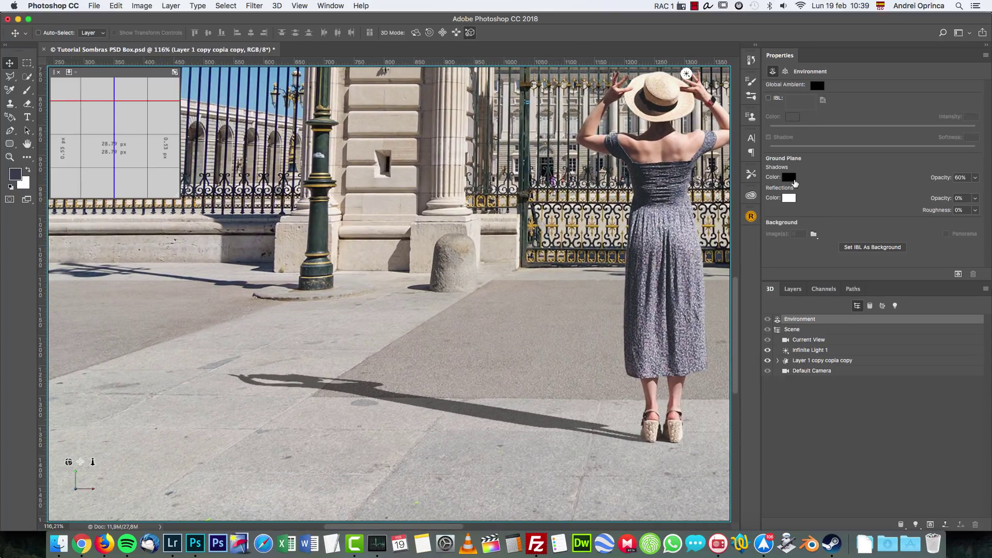
Set the Ground Plane Shadows colour to dark blue-grey H240 S22 B21 (R42 G42 B54).
click(789, 178)
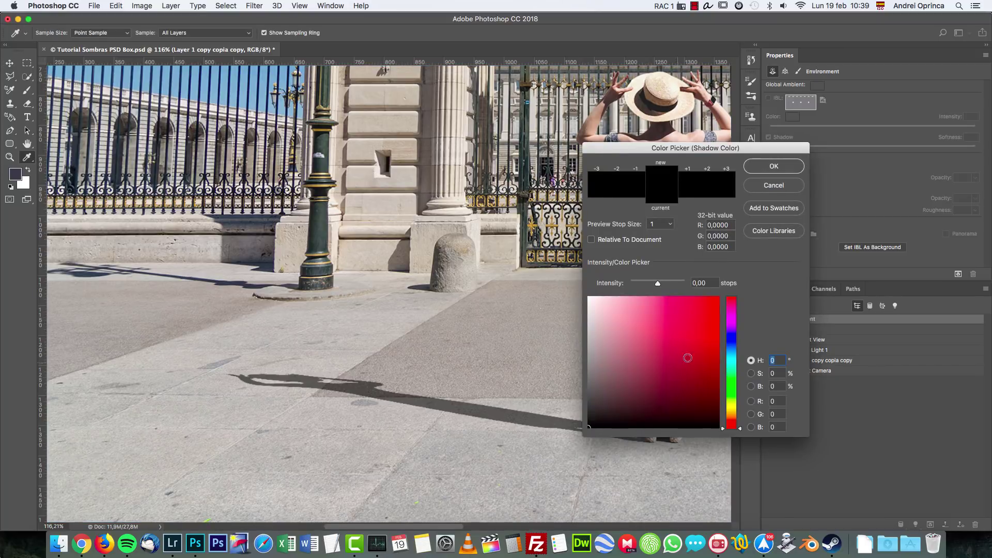
click(733, 342)
drag(653, 334, 692, 307)
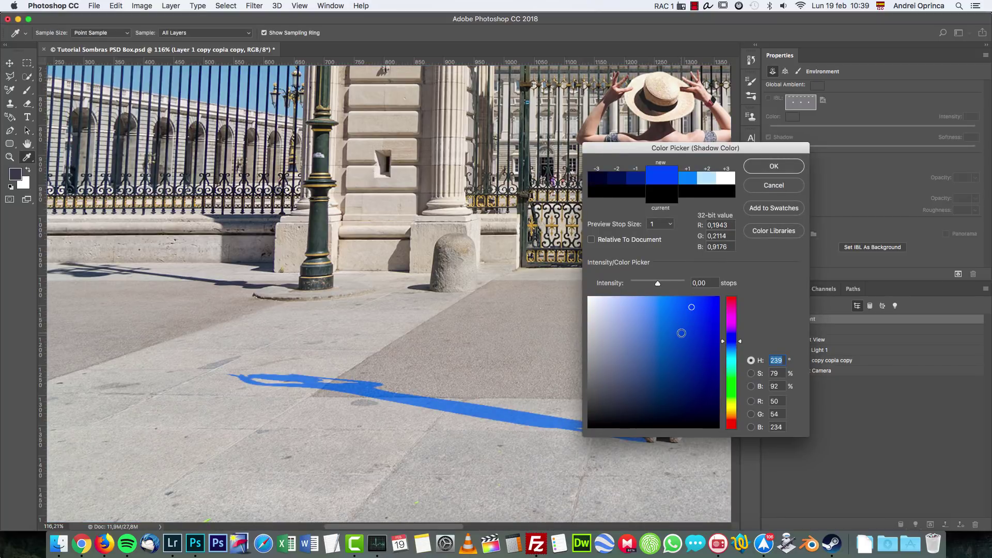
alt+scroll(225, 266, up, 10)
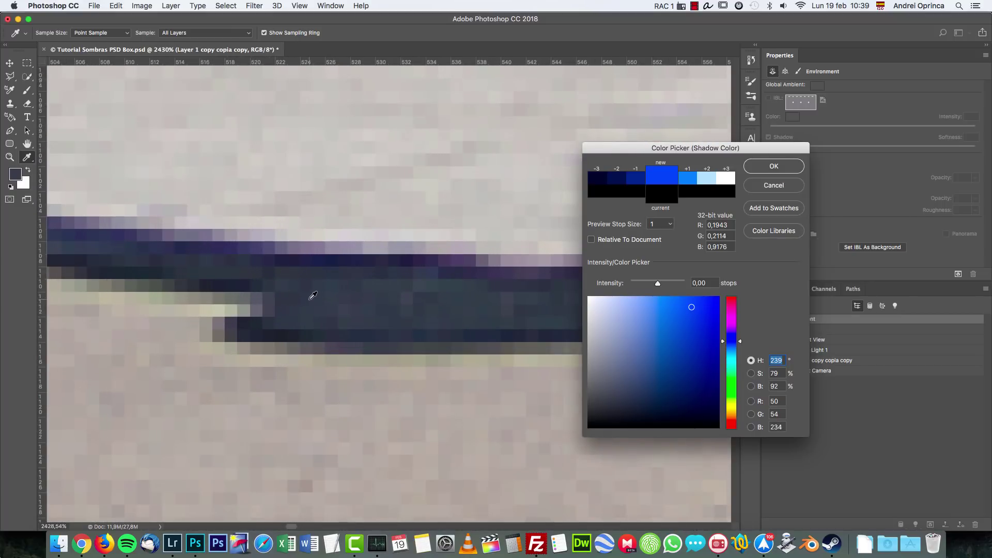
click(316, 298)
alt+scroll(339, 310, down, 6)
alt+scroll(338, 311, down, 5)
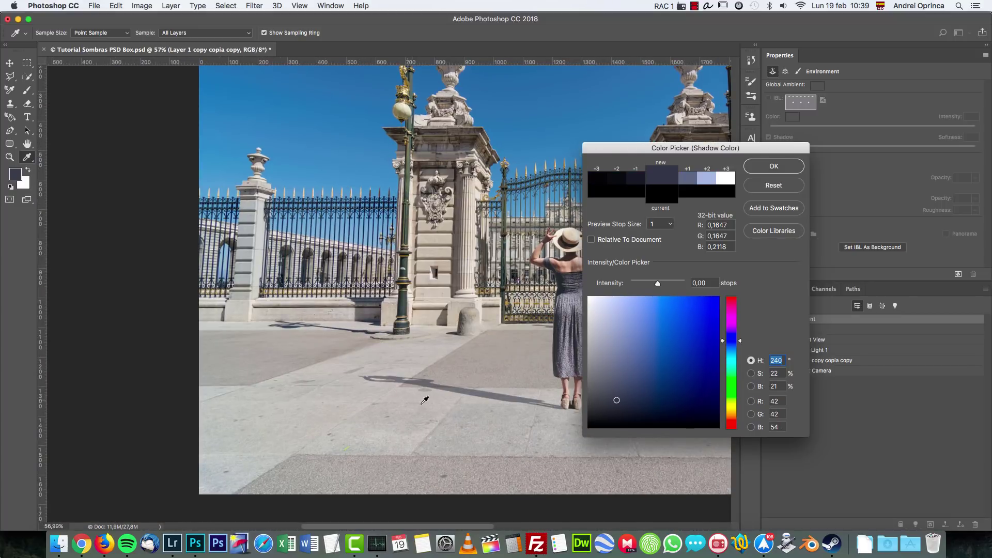
alt+scroll(454, 401, up, 2)
scroll(360, 419, right, 2)
scroll(360, 420, right, 2)
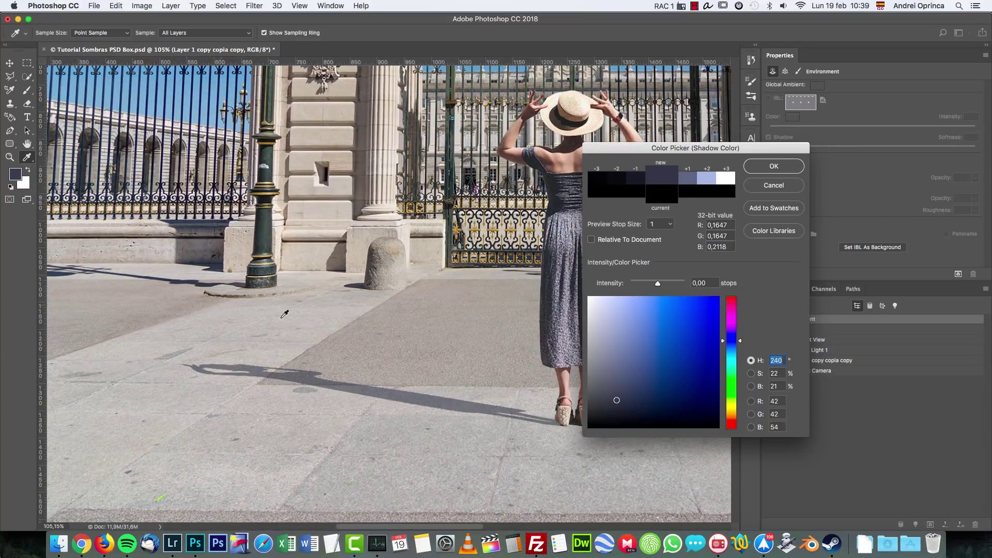
click(786, 170)
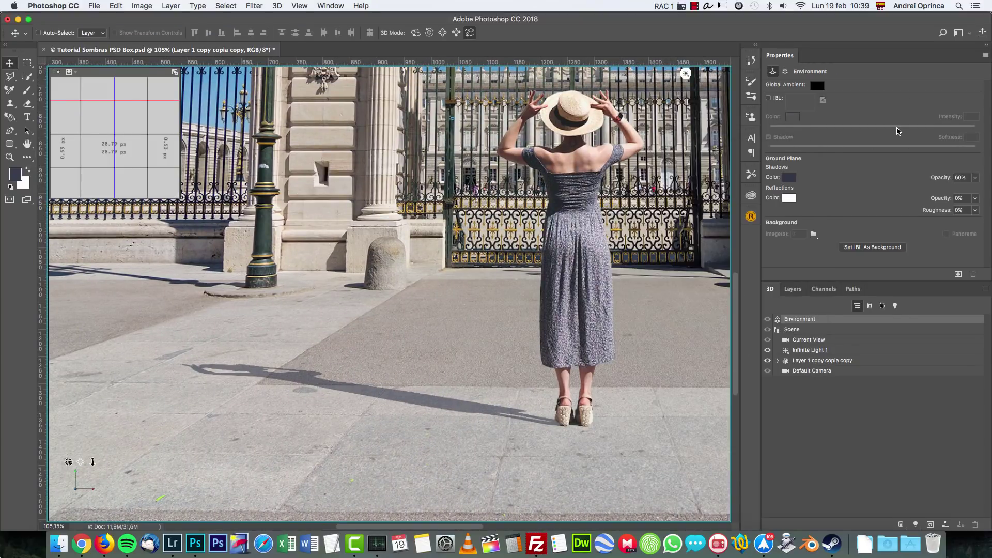
Raise the shadow opacity to about 87% and change the shadow colour to a darker blue-black (H240 S23 B14).
click(976, 178)
drag(966, 192, 991, 190)
click(793, 181)
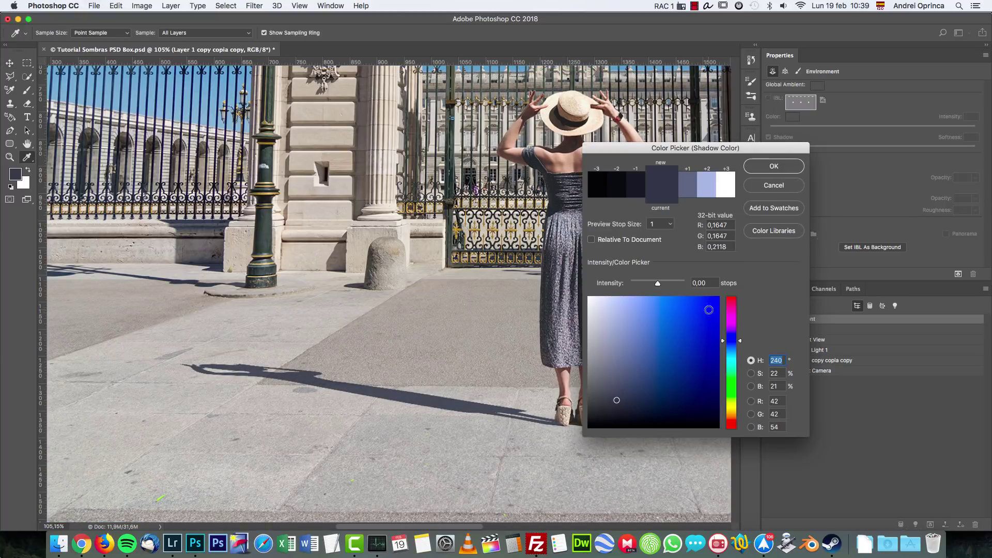
click(619, 412)
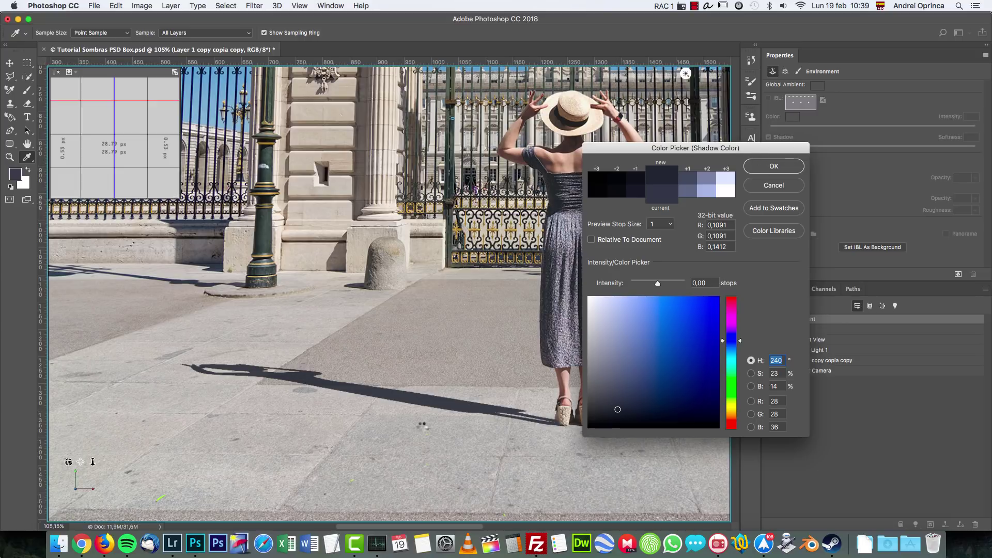
click(774, 167)
scroll(409, 403, up, 5)
scroll(408, 403, down, 4)
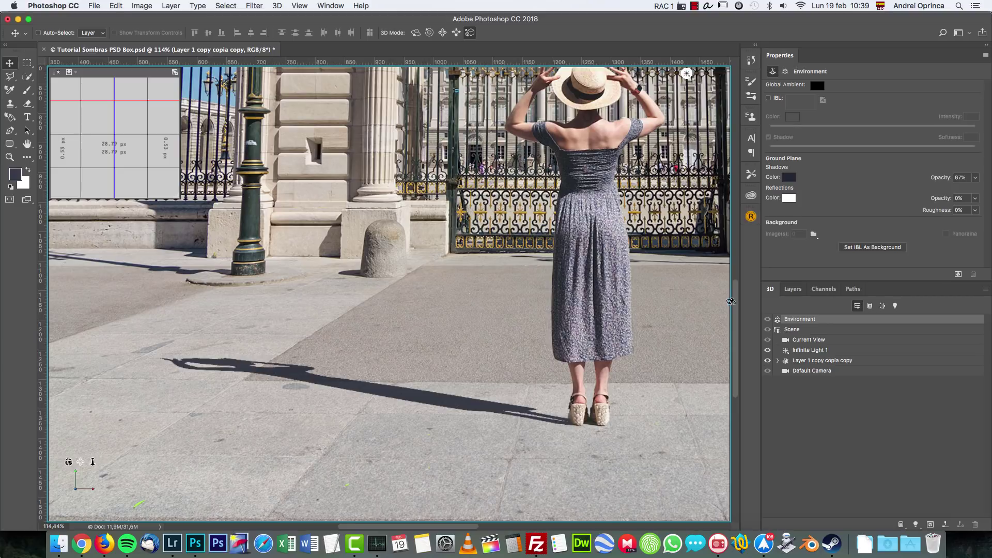
scroll(418, 381, down, 2)
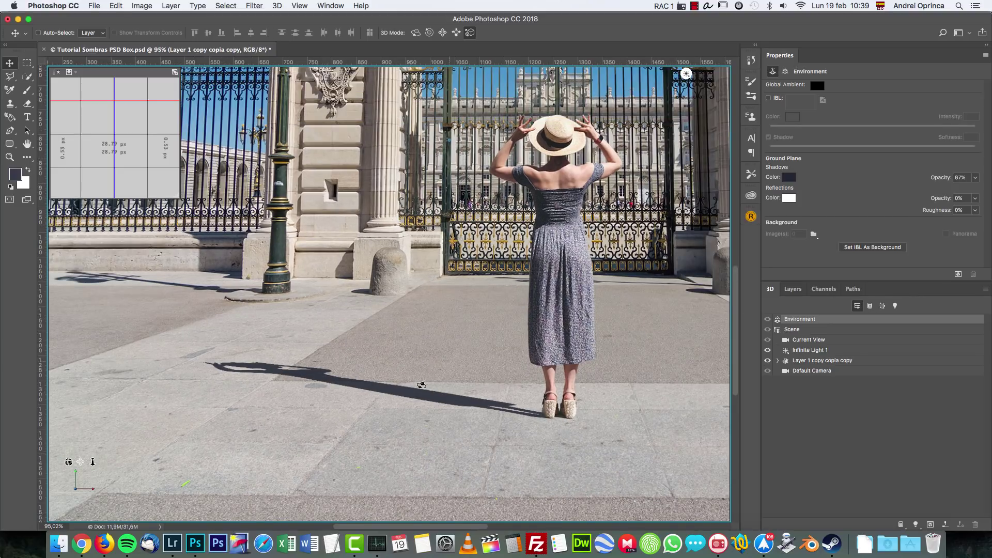
scroll(440, 378, up, 1)
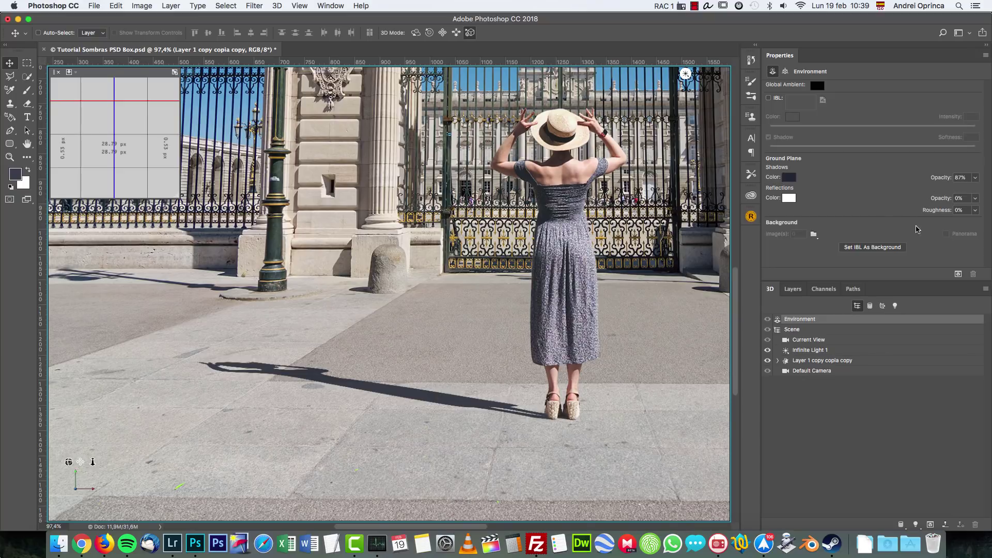
Select Infinite Light 1 and set its shadow softness to 1%.
click(805, 353)
scroll(181, 281, up, 5)
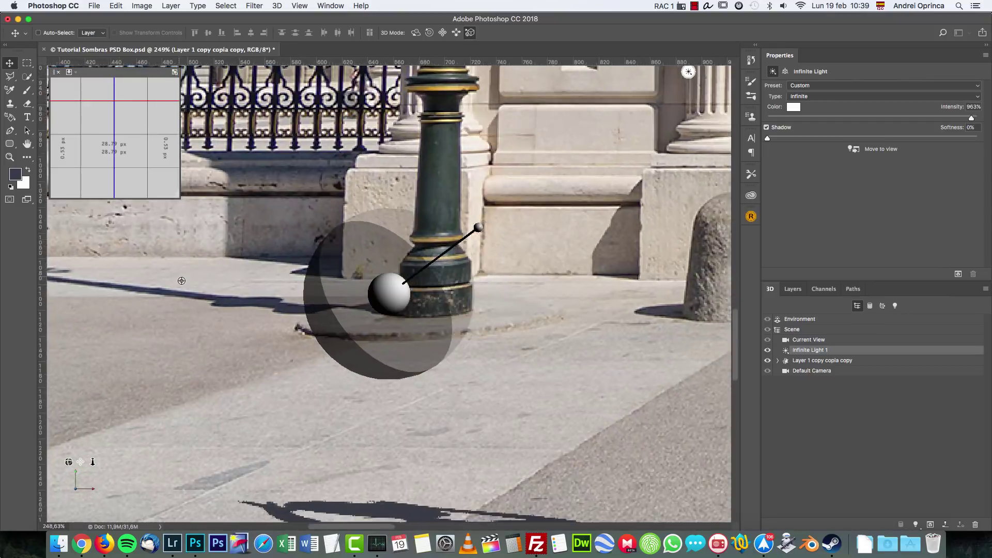
scroll(181, 280, up, 2)
scroll(348, 348, up, 2)
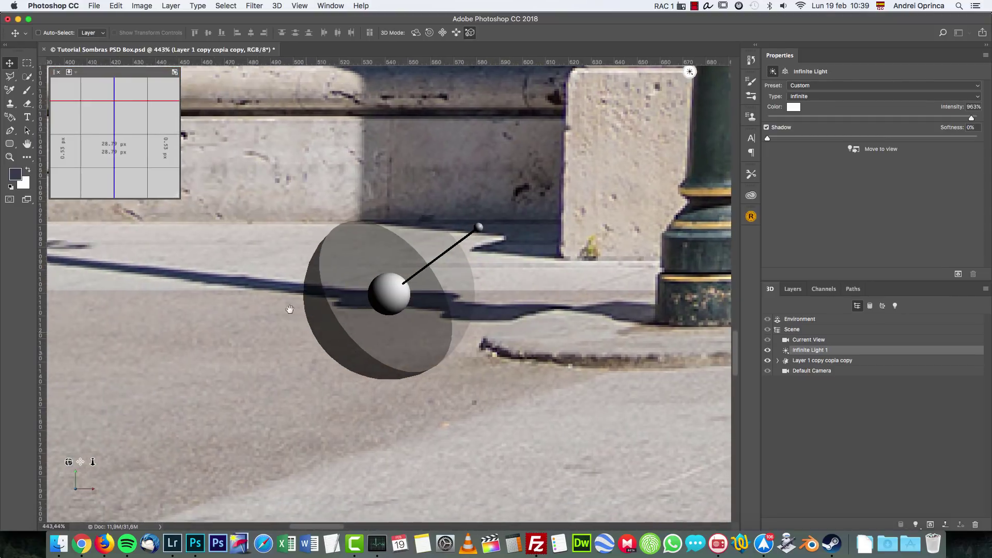
scroll(292, 309, down, 5)
scroll(401, 239, down, 6)
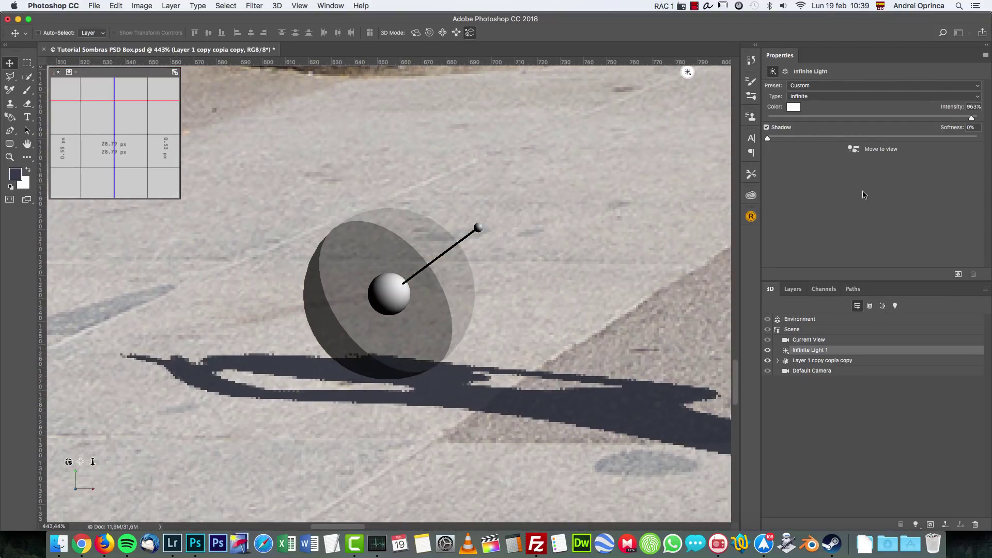
scroll(341, 383, down, 3)
scroll(341, 382, right, 3)
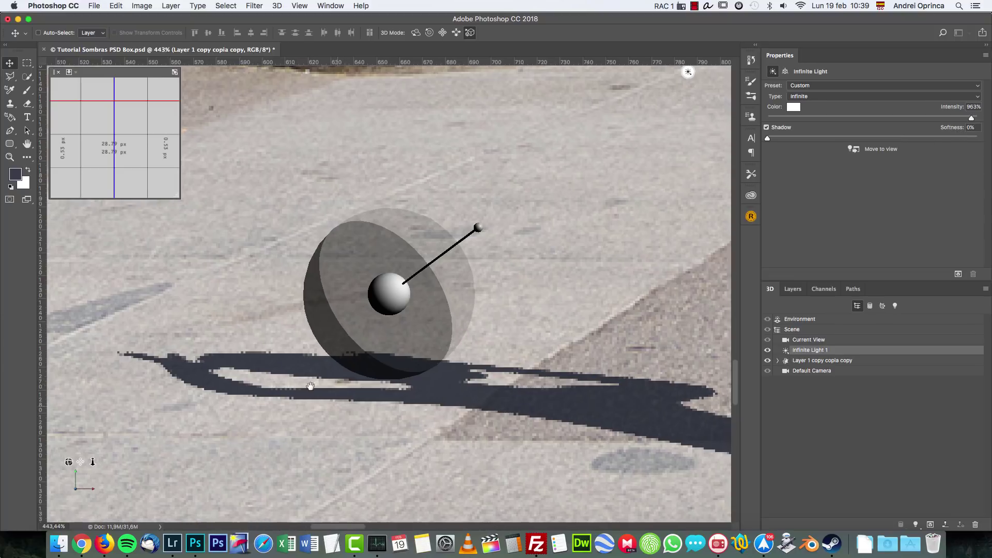
drag(769, 138, 780, 138)
scroll(396, 354, down, 2)
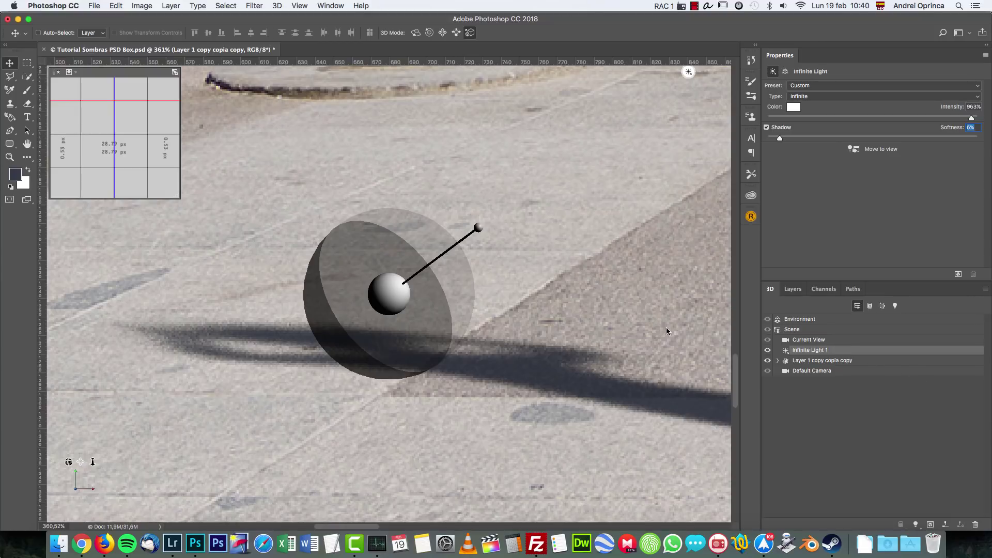
text(1)
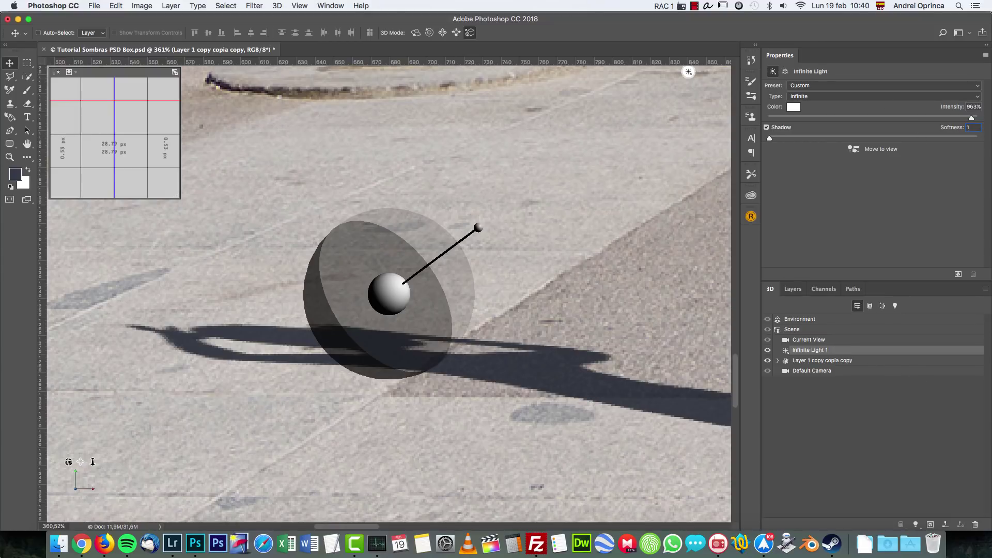
scroll(572, 269, down, 2)
scroll(460, 325, down, 3)
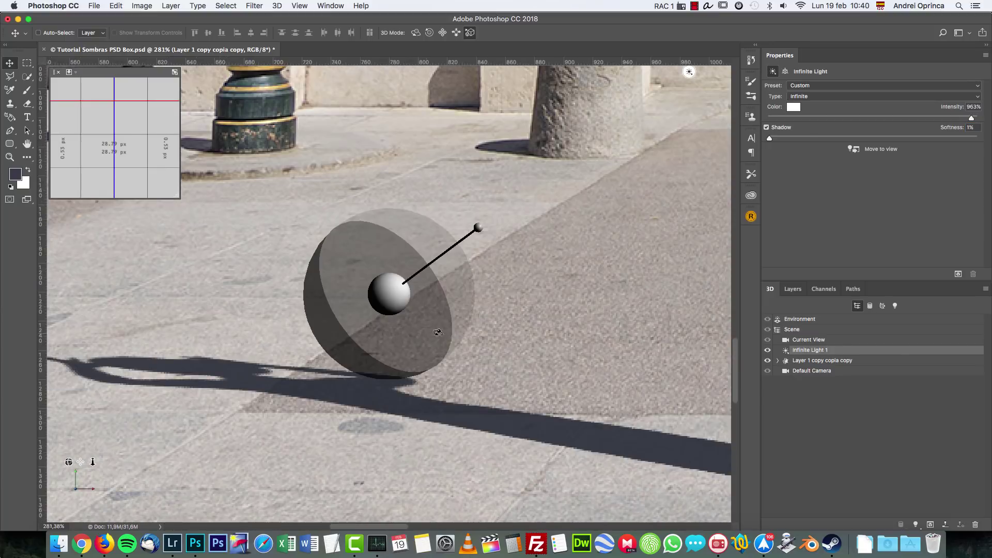
scroll(458, 322, down, 3)
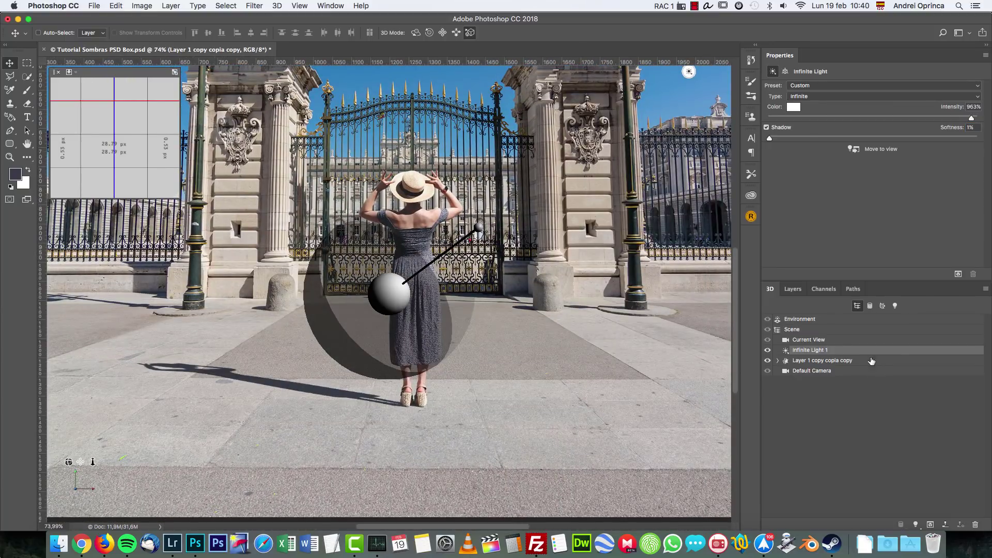
Render the 'Layer 1 copy copia copy' 3D layer from the Layers panel to compute the final shadow.
click(805, 318)
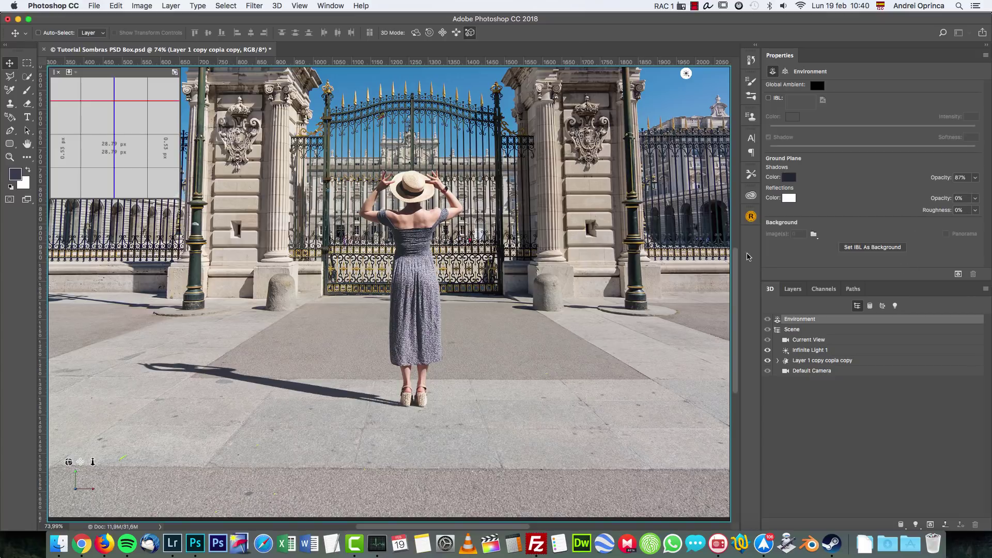
click(795, 290)
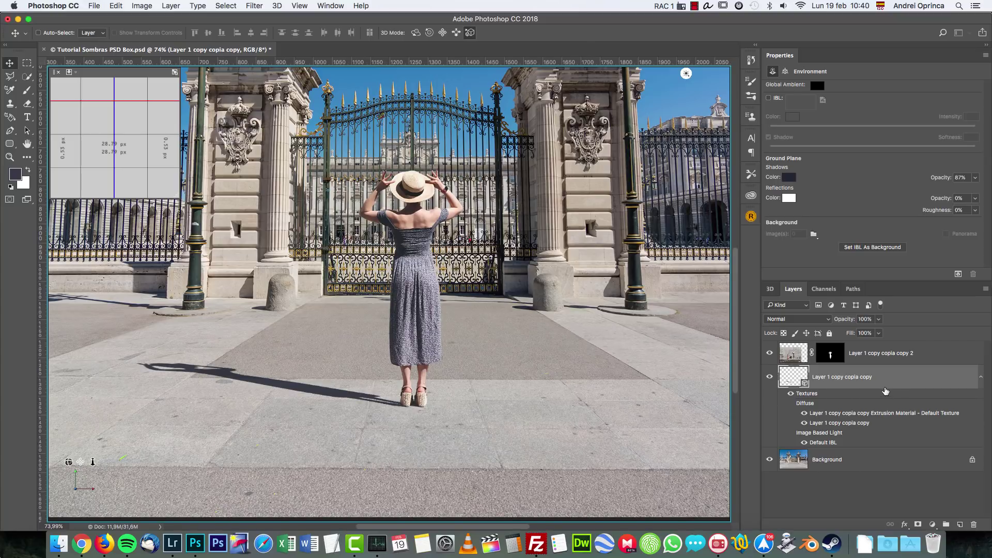
right_click(889, 377)
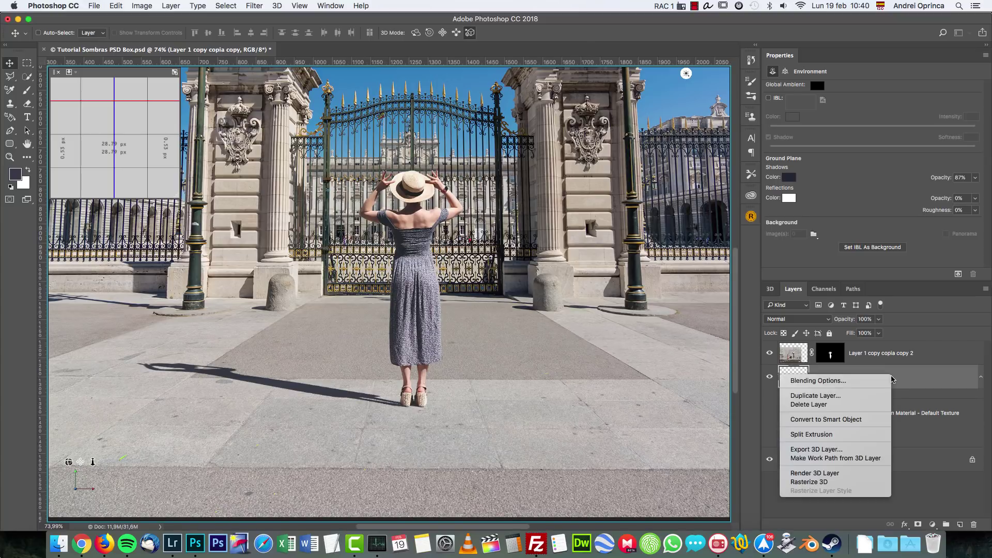
click(847, 476)
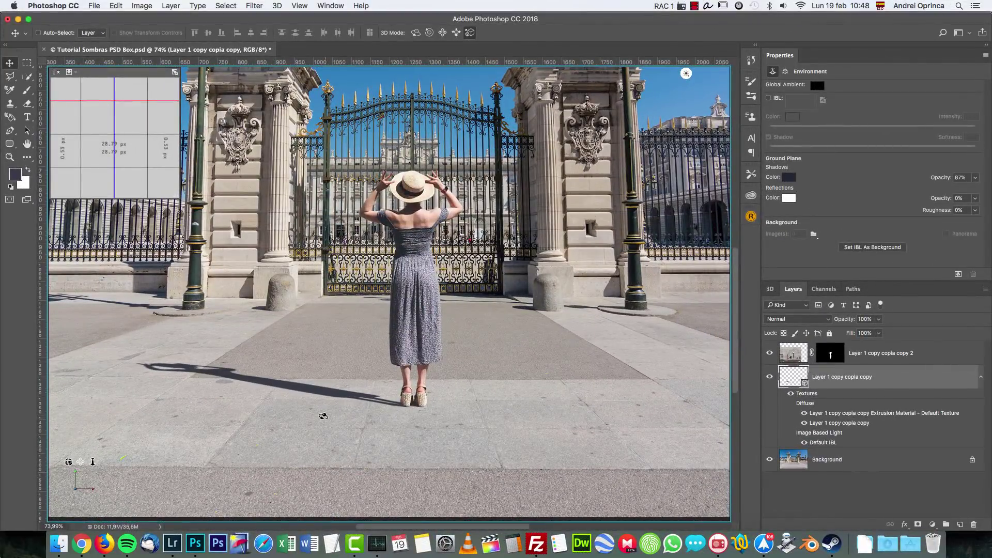
Inspect the rendered ground shadow at 100% zoom.
key(ctrl+1)
scroll(251, 419, up, 5)
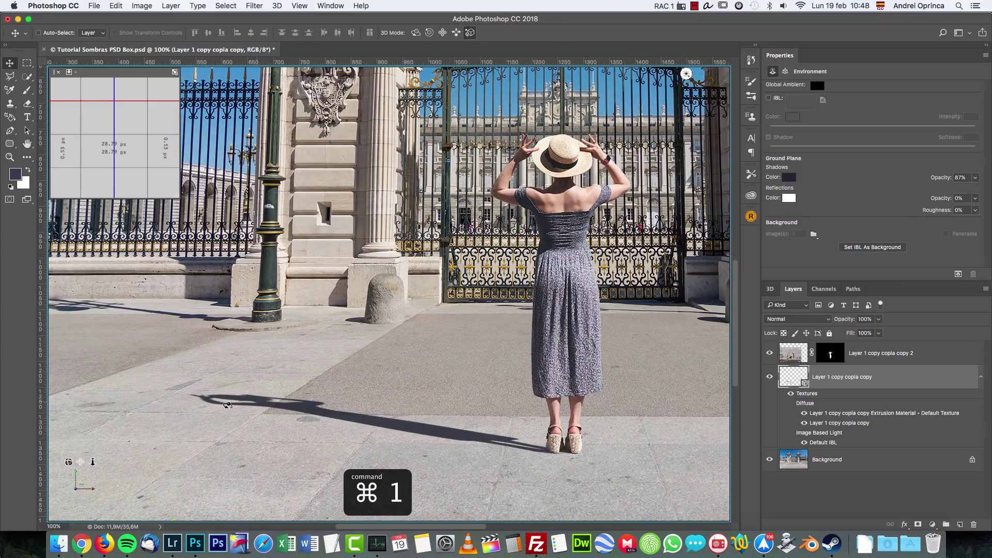
scroll(219, 406, up, 1)
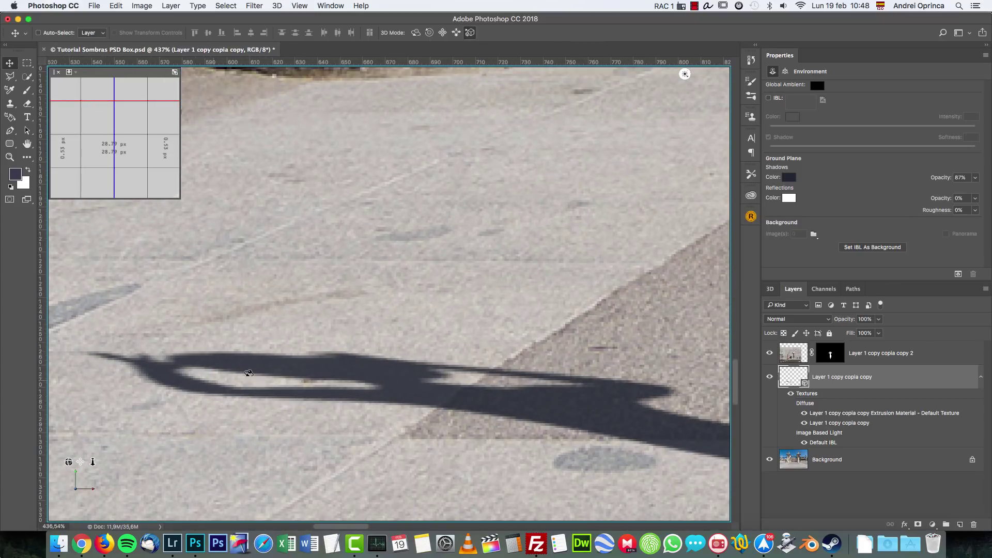
key(ctrl+1)
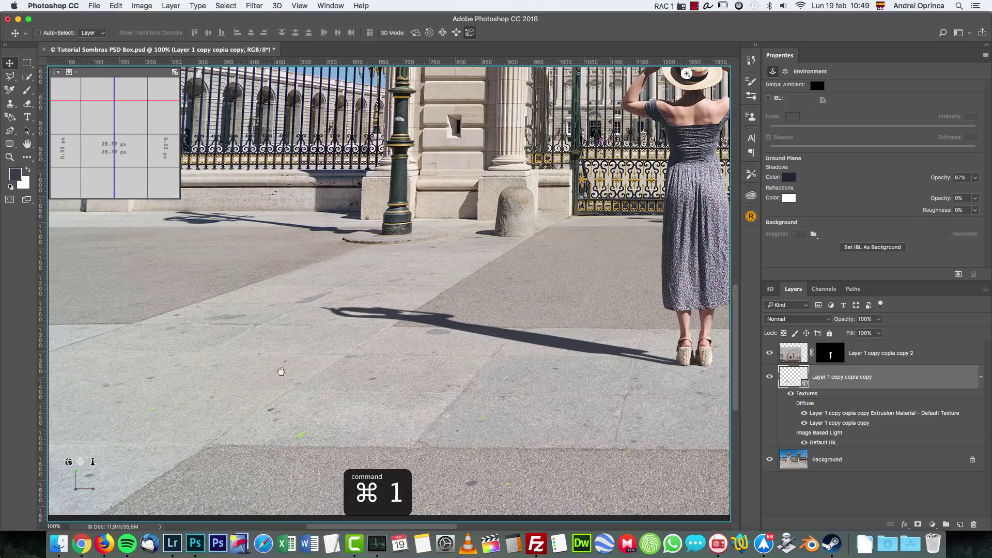
drag(232, 376, 168, 410)
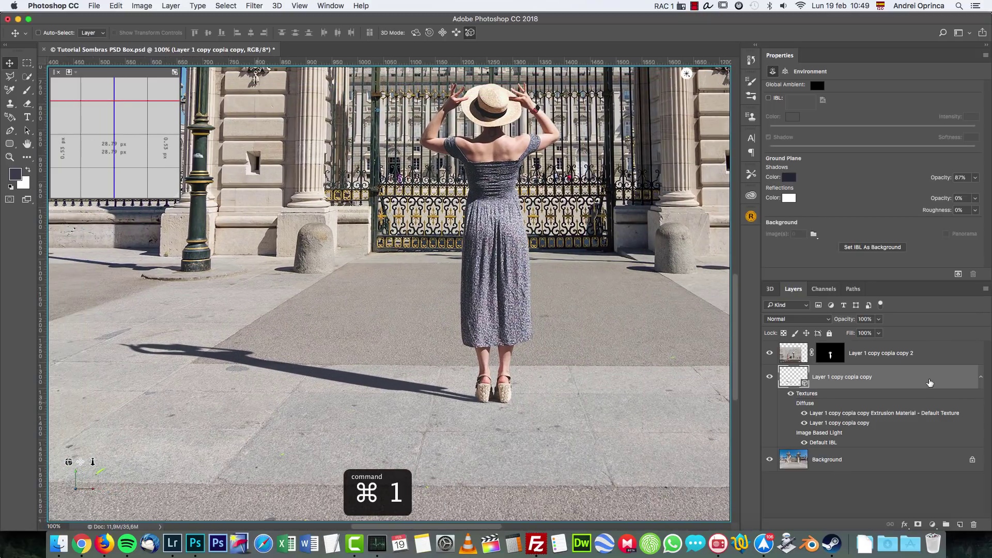
Rasterize the 3D woman layer into pixels and fit the image on screen.
right_click(824, 378)
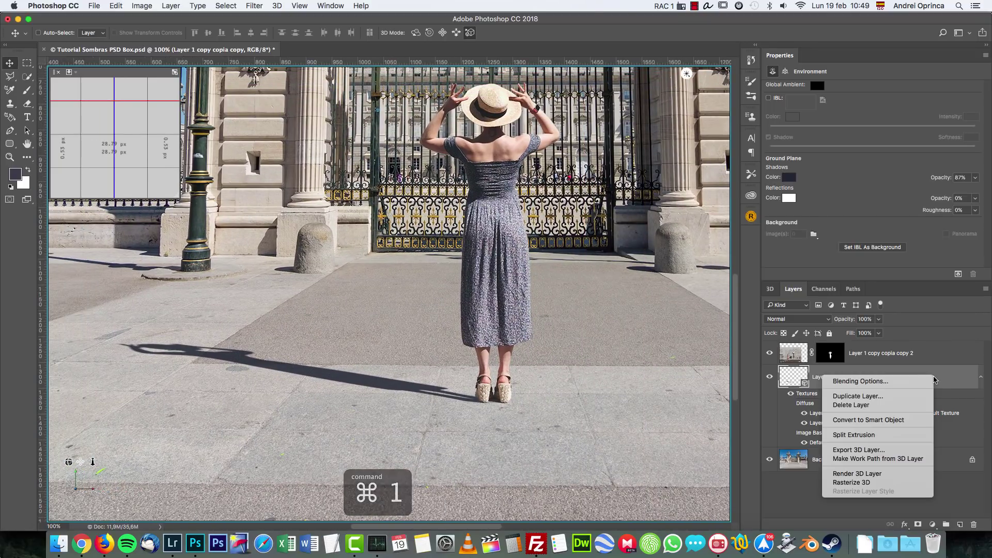
click(871, 483)
key(ctrl+0)
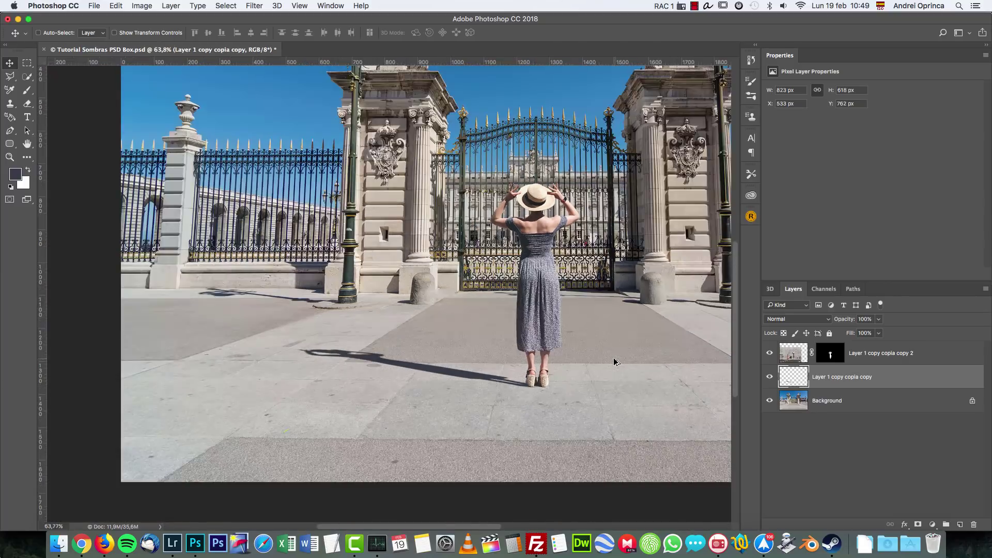
scroll(565, 410, up, 2)
scroll(486, 408, up, 2)
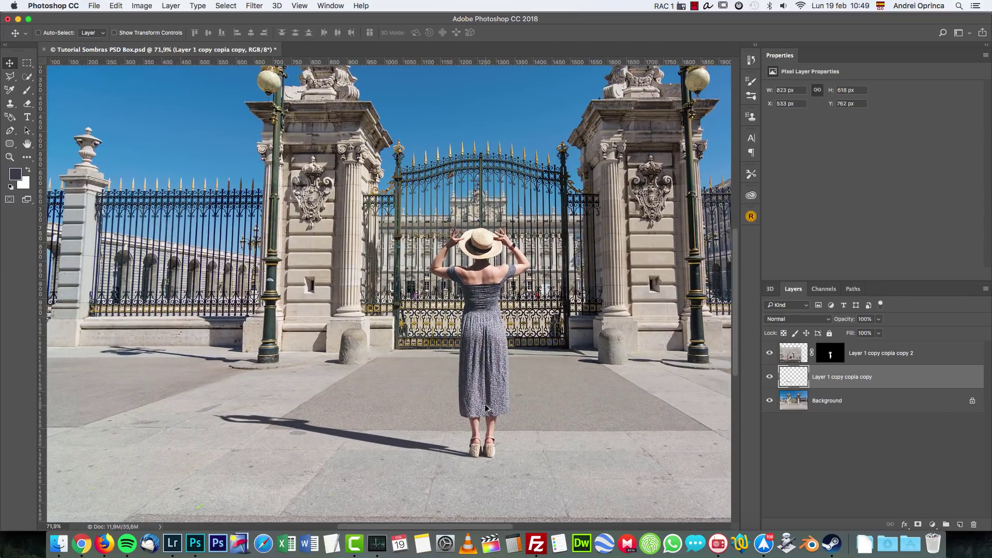